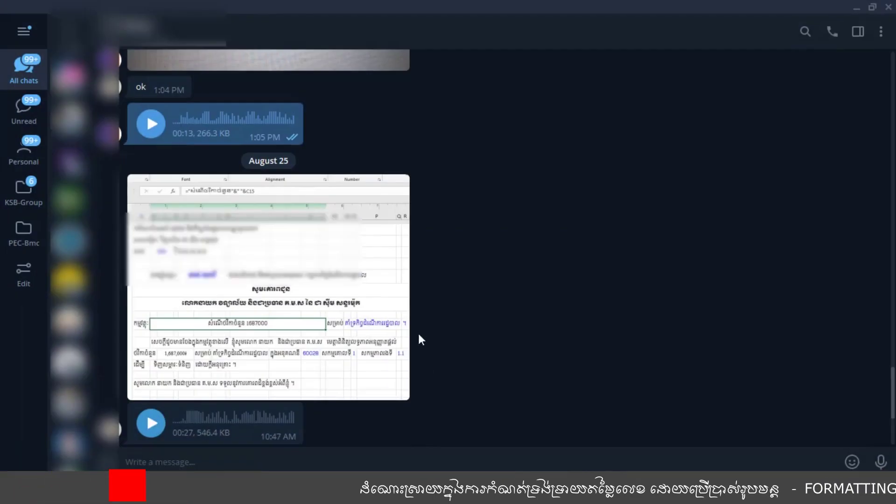
- View the shared Excel screenshot in Telegram, then minimize Telegram and select a cell on Sheet1
left_click(226, 273)
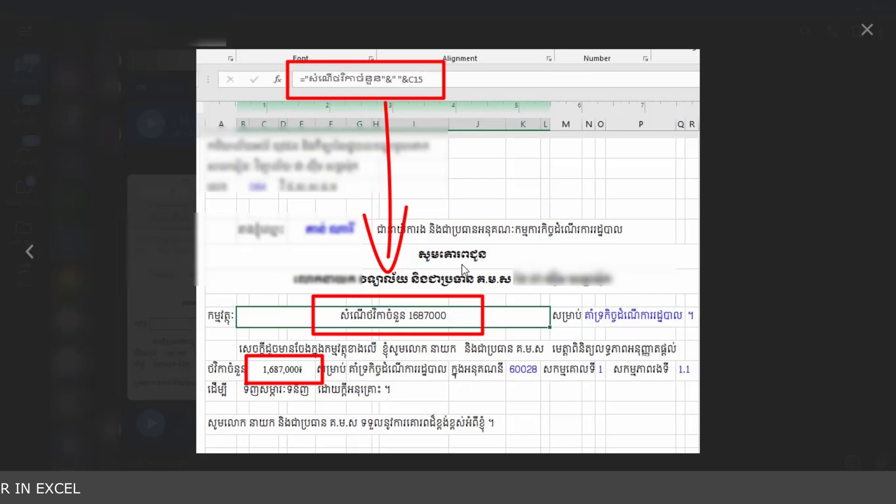
left_click(860, 38)
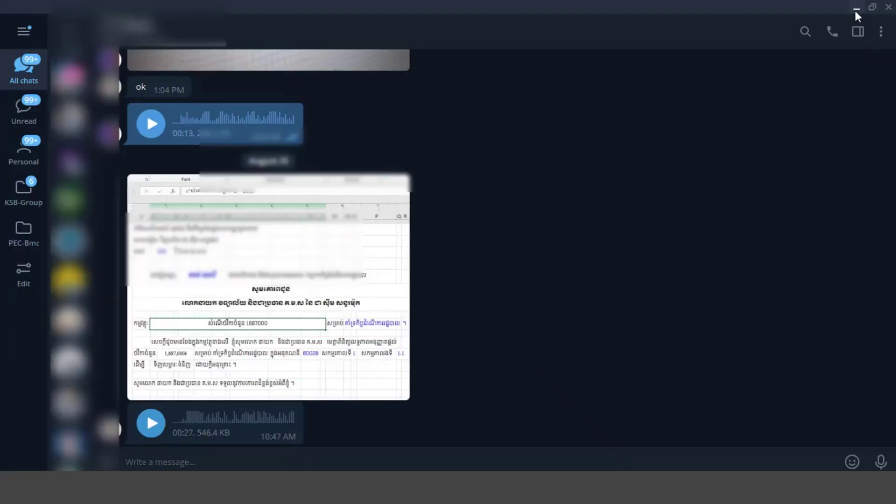
left_click(856, 10)
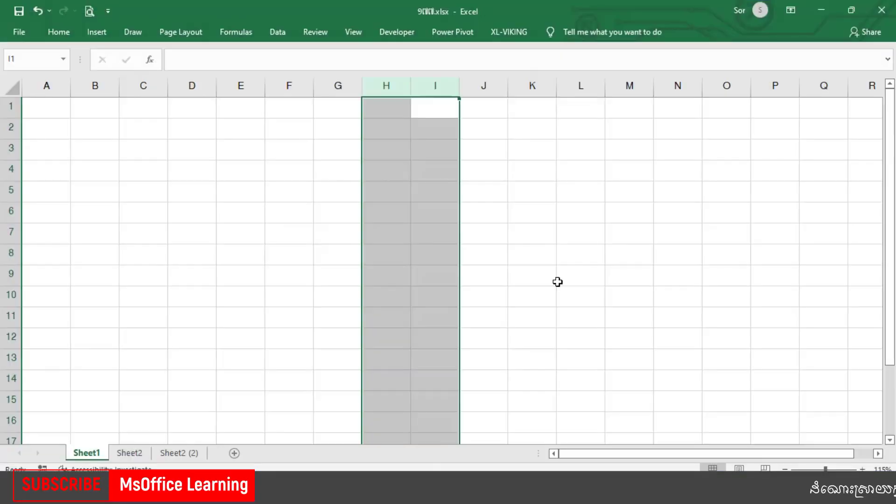
left_click(558, 282)
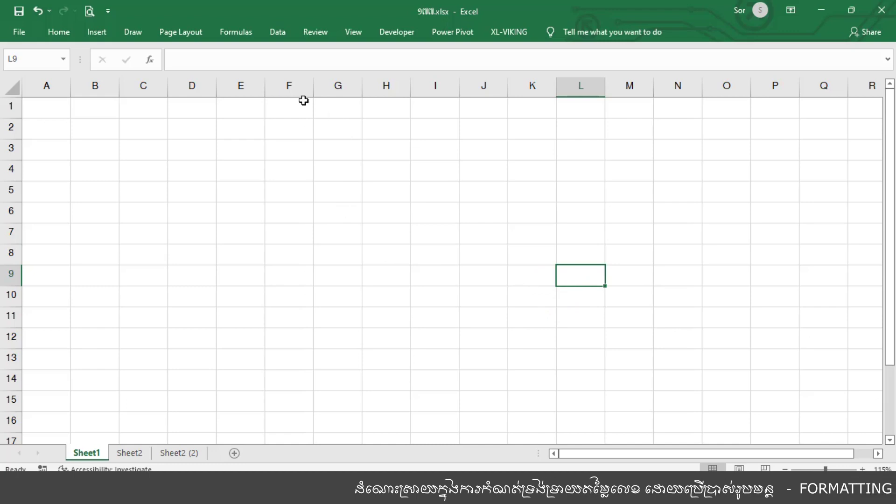
- Widen columns F and G (G to 39.14), check the letter's 1,687,000 amounts, then select F4 on Sheet1
left_click_drag(314, 88, 425, 109)
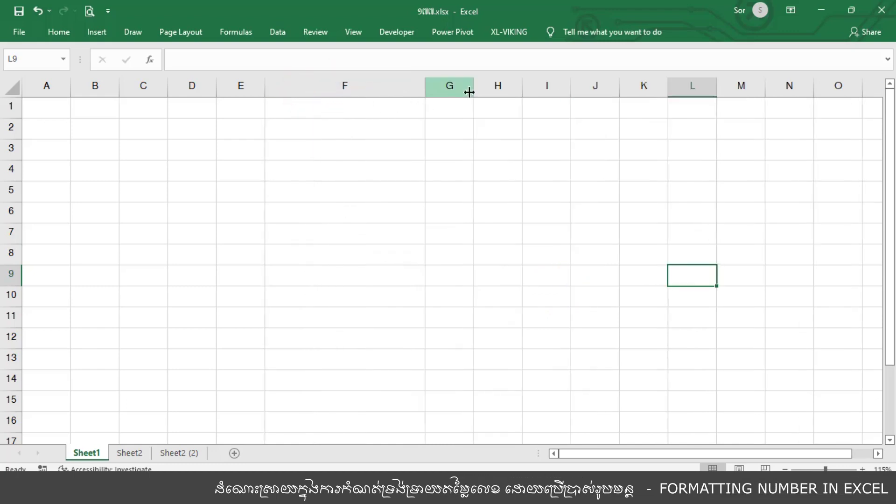
left_click_drag(472, 93, 635, 120)
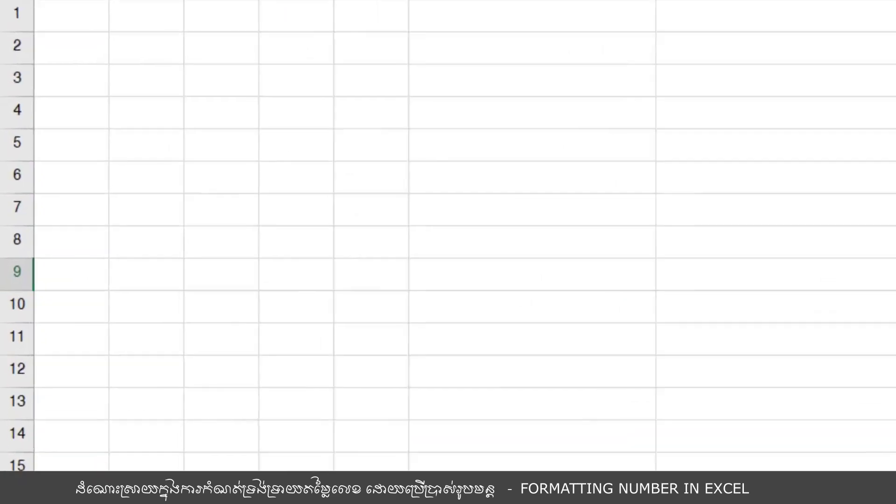
left_click(260, 301)
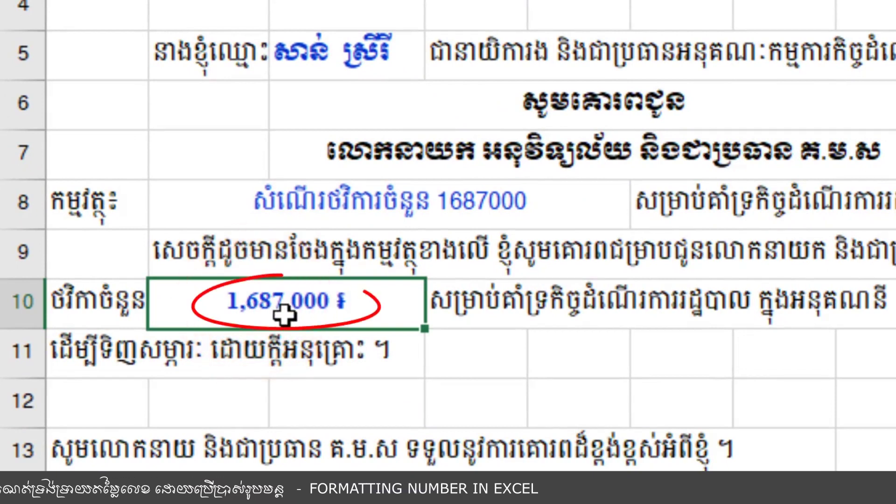
left_click(433, 206)
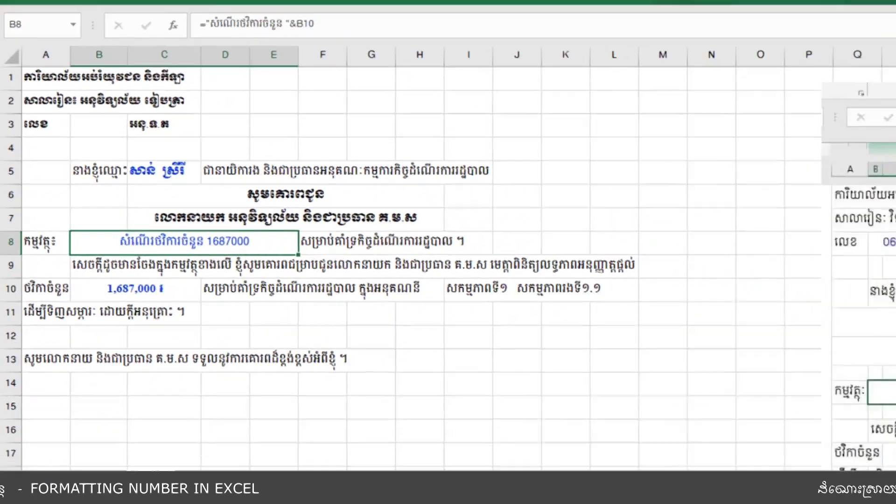
left_click(87, 452)
left_click(335, 165)
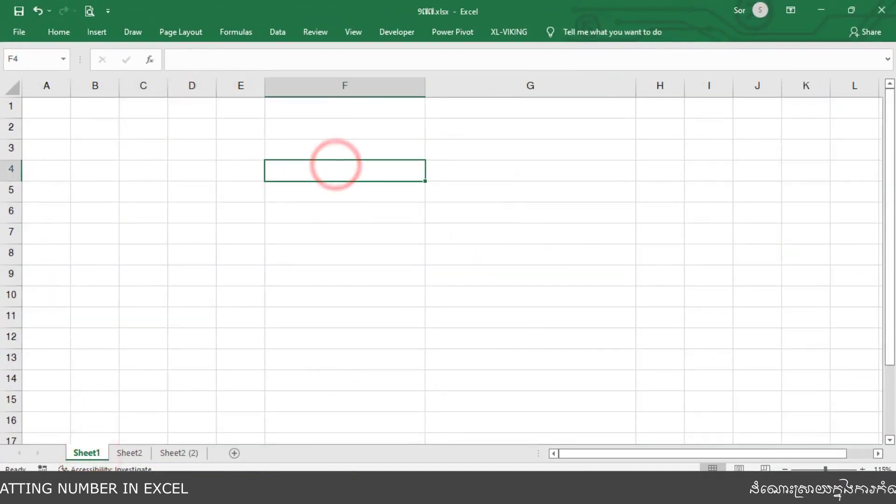
- Enter 52345000 into cell F4
type("52345")
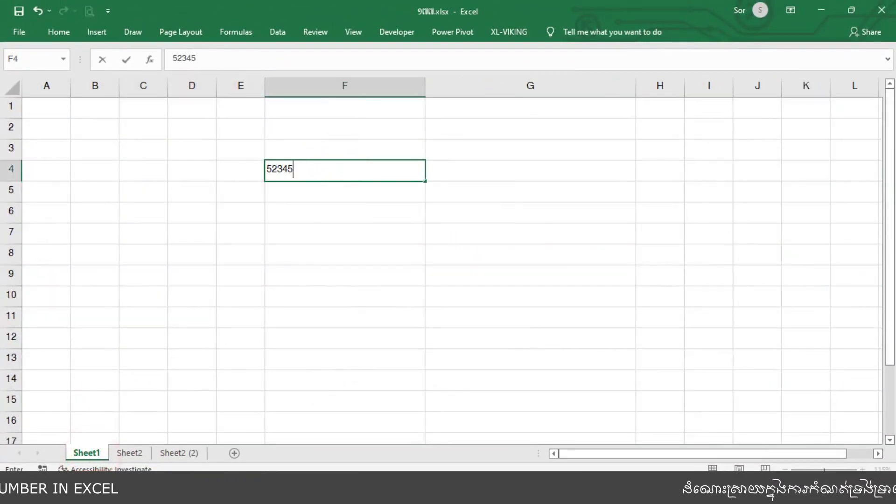
type("000")
key("Return")
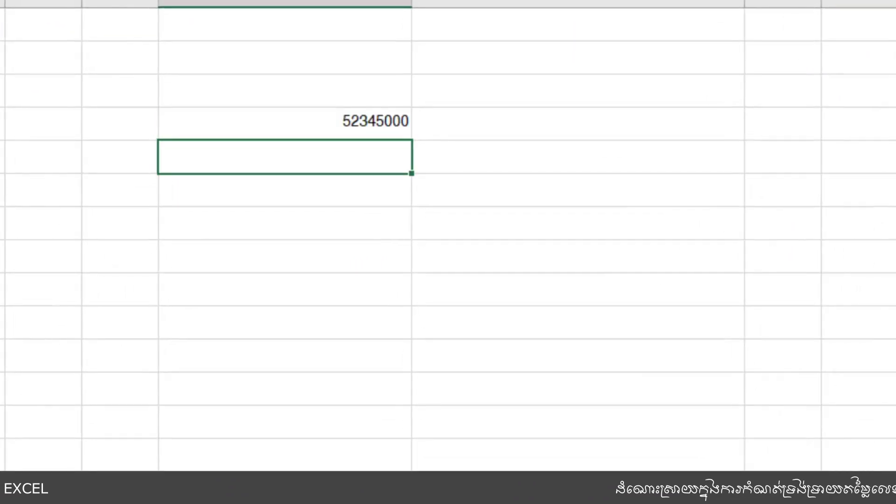
left_click(378, 122)
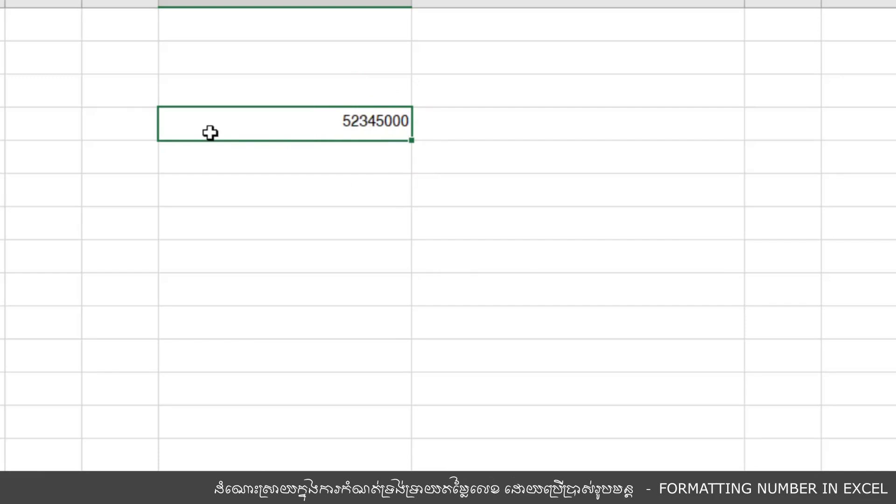
- Format F4 as Currency with 2 decimal places and the $ symbol
right_click(334, 128)
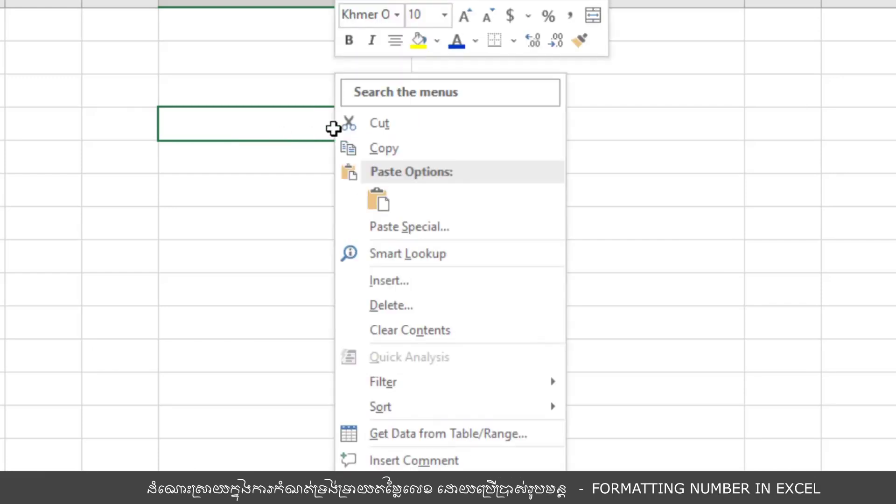
left_click(410, 487)
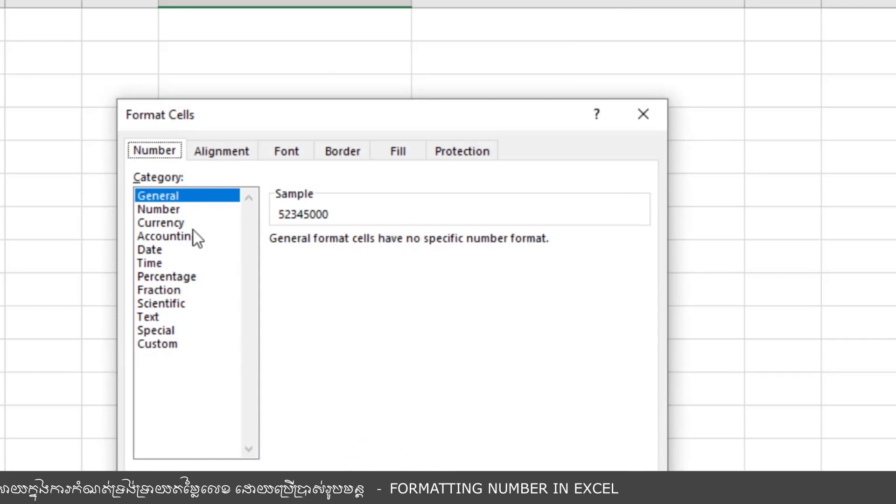
left_click_drag(298, 116, 639, 78)
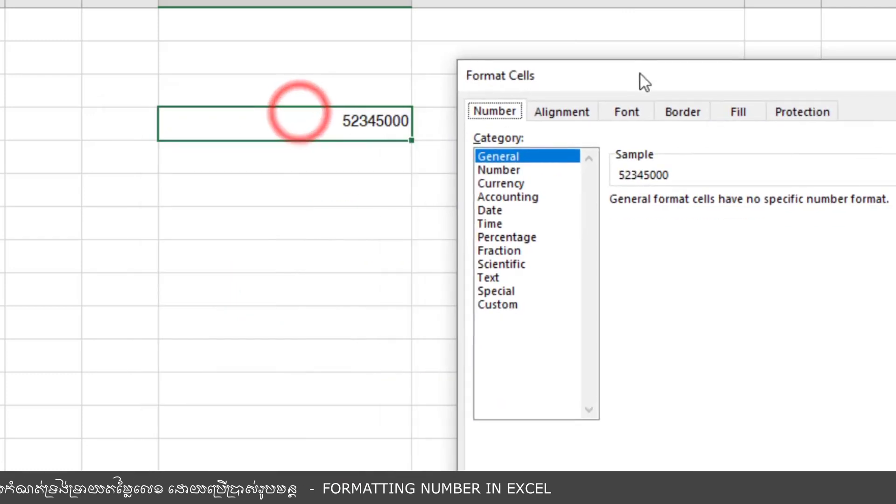
left_click(505, 183)
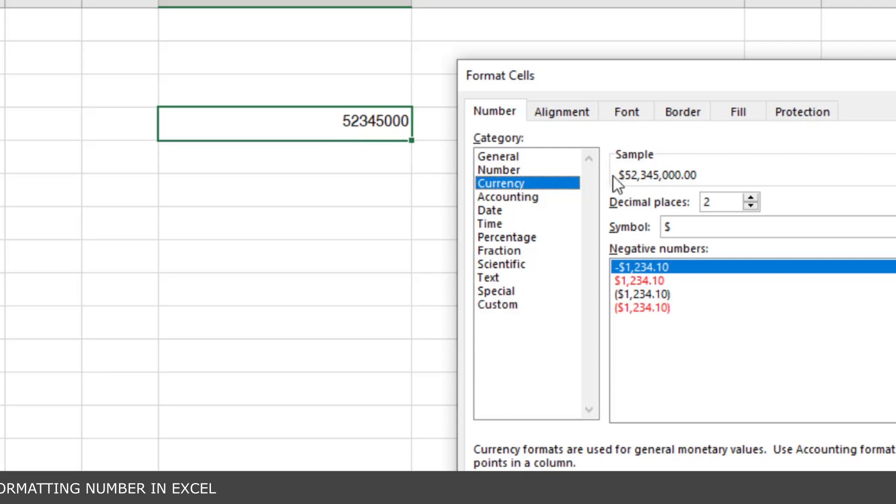
left_click(751, 198)
left_click(751, 197)
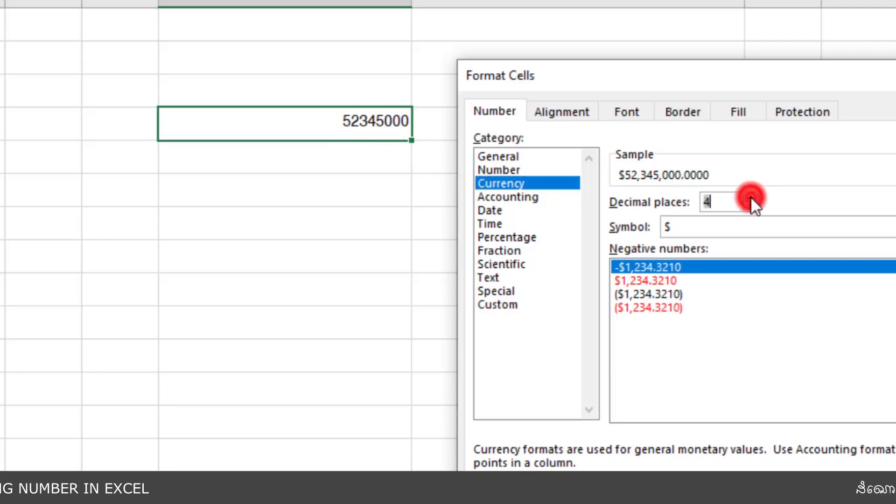
left_click(751, 205)
left_click(751, 205)
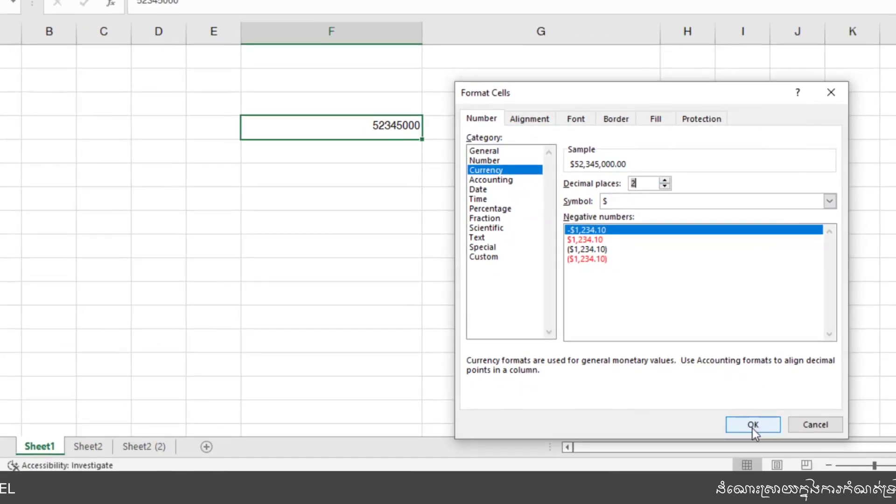
left_click(752, 425)
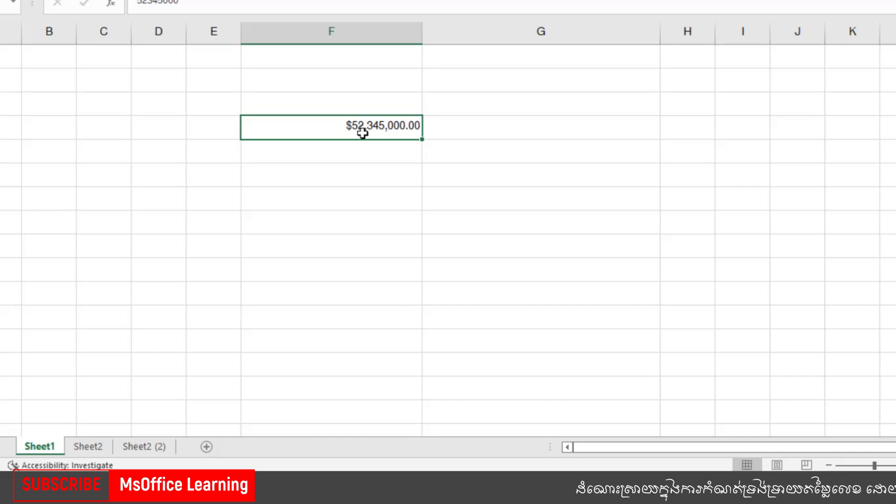
right_click(400, 129)
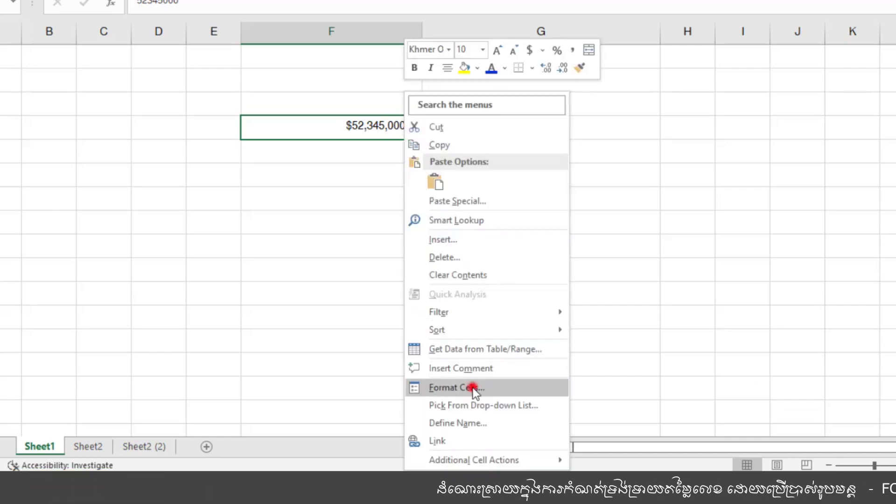
- Reduce F4's currency decimal places from 2 to 0
left_click(466, 387)
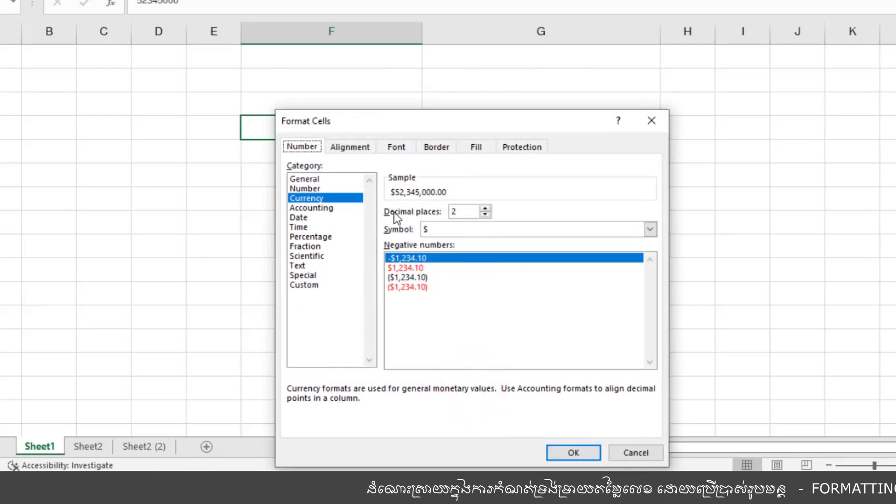
left_click(485, 215)
left_click(486, 215)
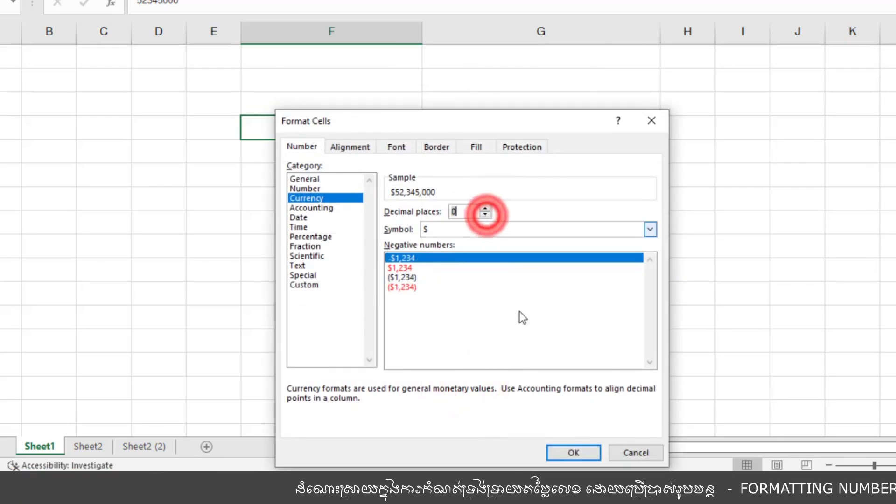
left_click(557, 450)
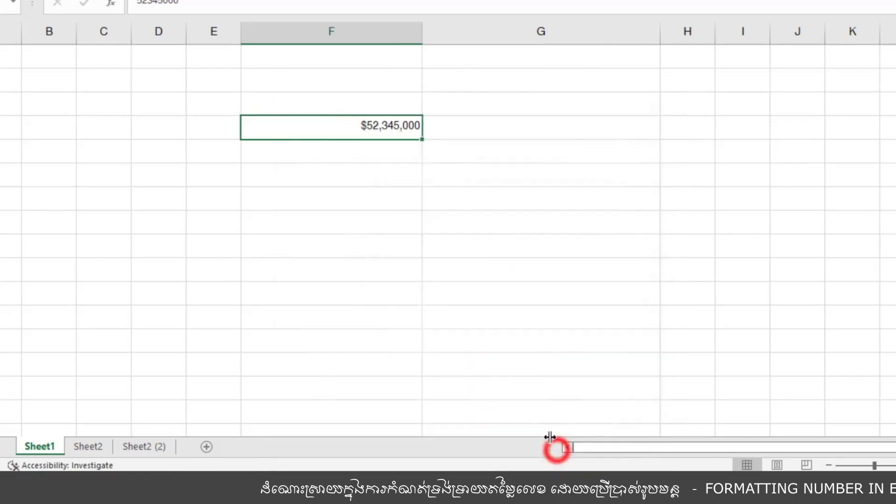
- Change F4's currency symbol to Khmer riel so it shows 52,345,000៛
right_click(398, 132)
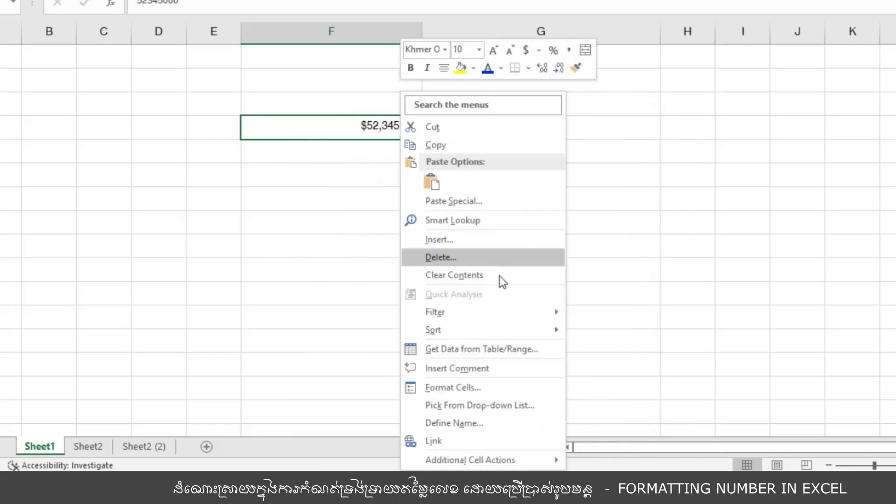
left_click(455, 387)
left_click_drag(333, 125, 559, 121)
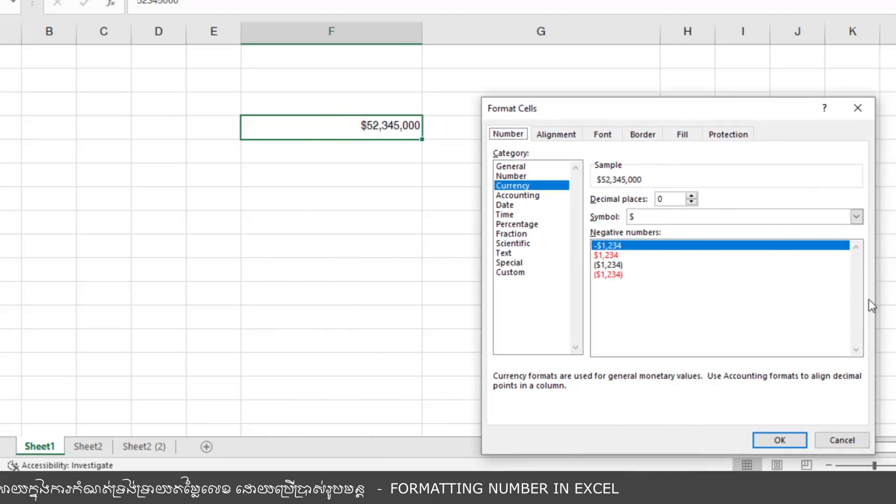
left_click(856, 217)
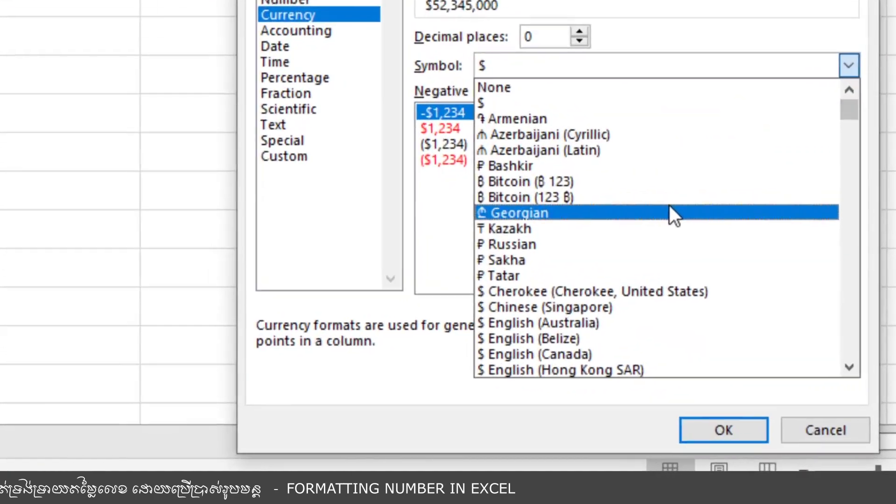
scroll(747, 303, "down", 1)
scroll(658, 195, "down", 3)
scroll(656, 196, "down", 3)
scroll(654, 205, "down", 3)
scroll(663, 215, "down", 3)
scroll(676, 219, "down", 3)
scroll(677, 243, "down", 3)
scroll(653, 252, "down", 3)
scroll(644, 261, "down", 3)
scroll(662, 268, "down", 4)
scroll(660, 269, "down", 2)
scroll(661, 270, "down", 1)
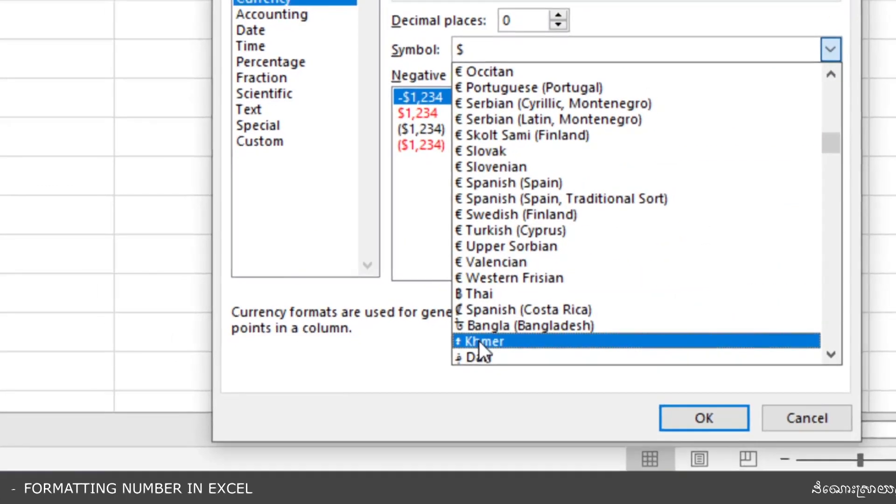
left_click(477, 346)
left_click(660, 373)
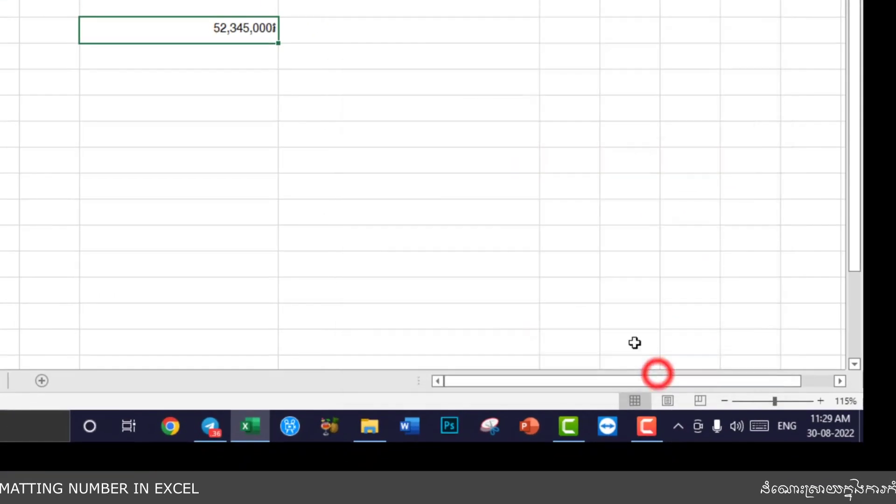
- Enter 45234546 into cell F5 below the riel amount
left_click(235, 92)
left_click(240, 31)
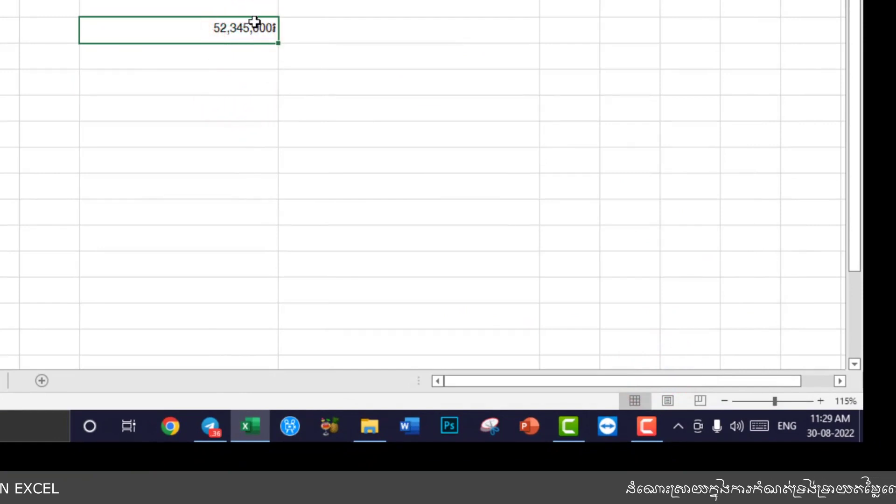
left_click(214, 58)
type("45234546")
key("Return")
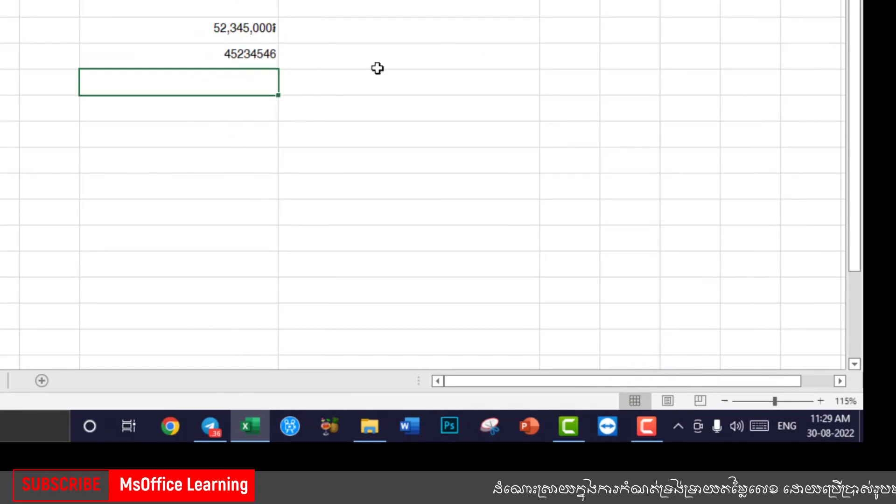
left_click(250, 56)
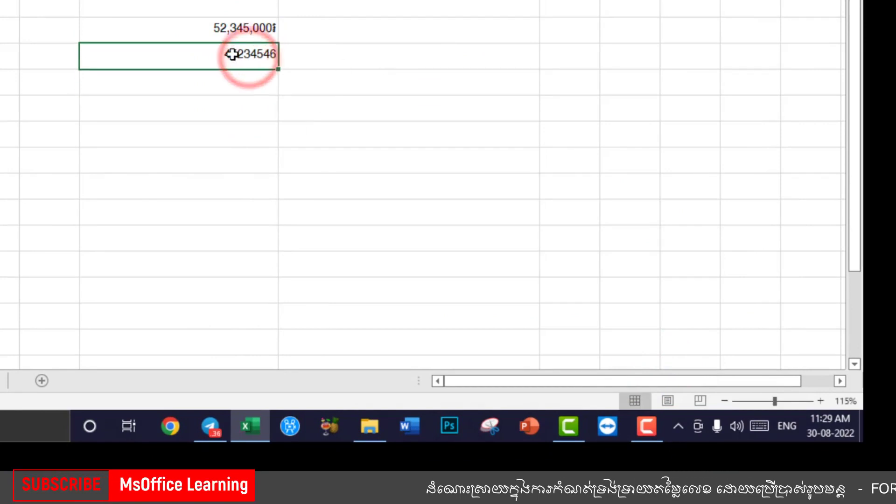
- Replace F5's 0.00 format with the custom code #,### to show 45,234,546
right_click(234, 54)
left_click(301, 317)
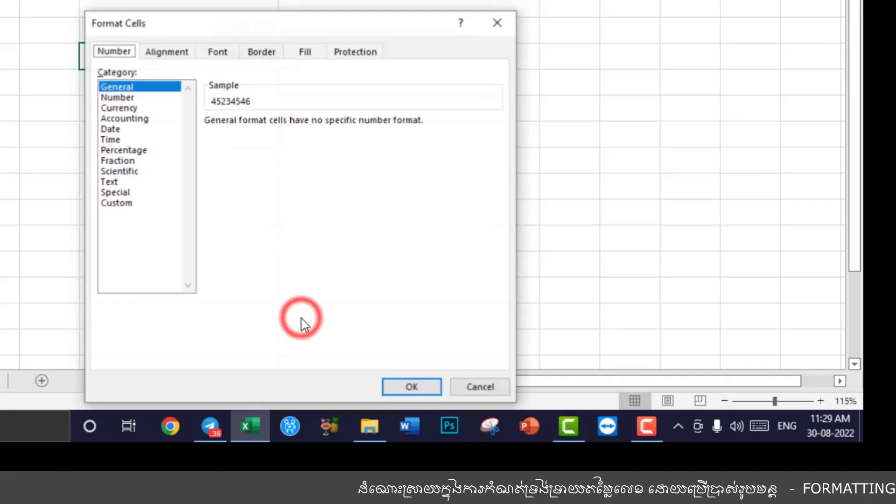
left_click(123, 107)
left_click(122, 97)
left_click(122, 118)
left_click(122, 108)
left_click(121, 97)
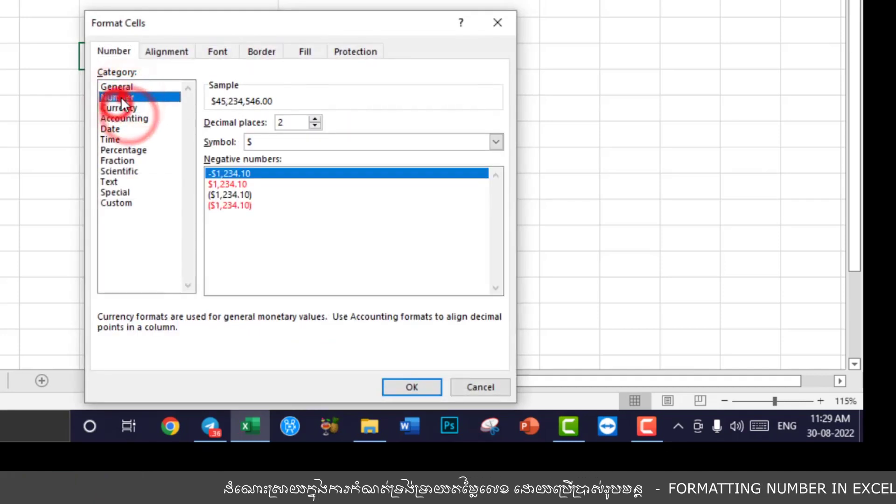
left_click(117, 204)
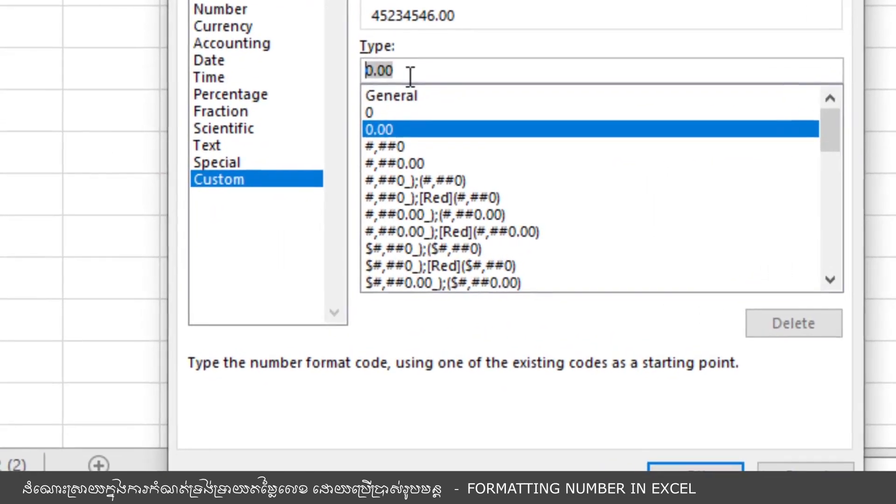
key("BackSpace")
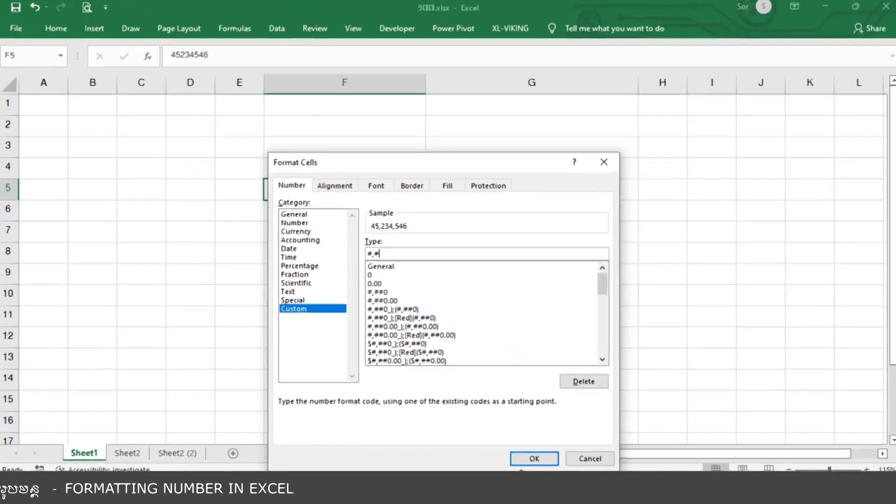
left_click(523, 456)
left_click(420, 251)
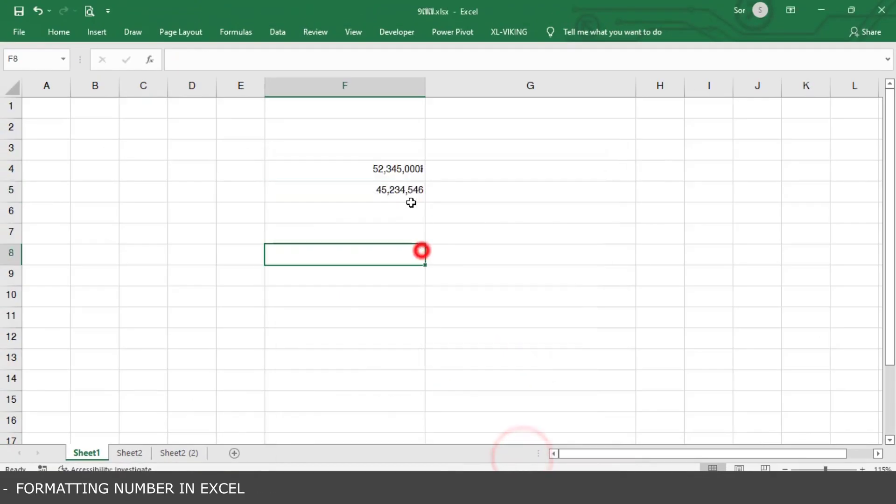
- Append ៛ to F5's custom format, making it #,### ៛
left_click(388, 191)
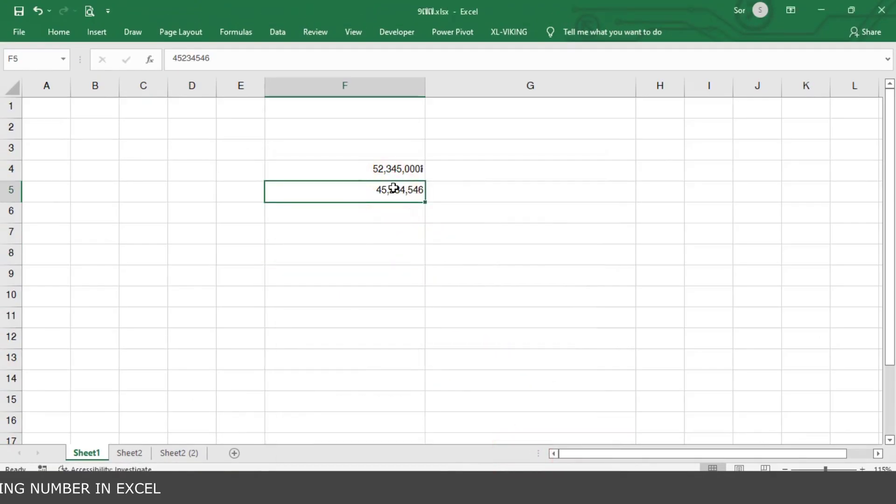
right_click(390, 191)
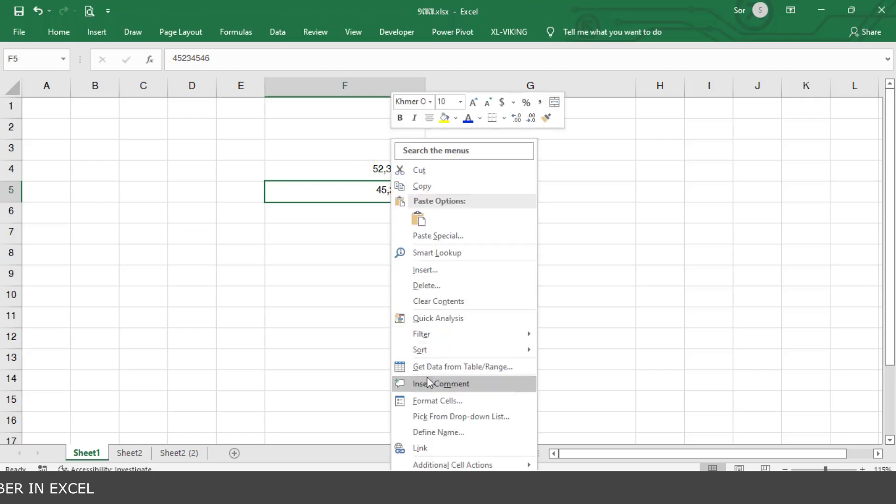
left_click(426, 400)
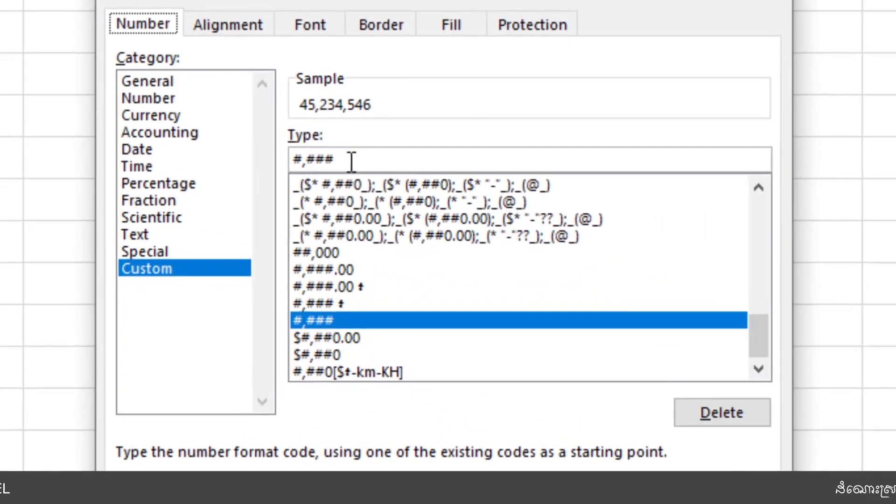
left_click(379, 255)
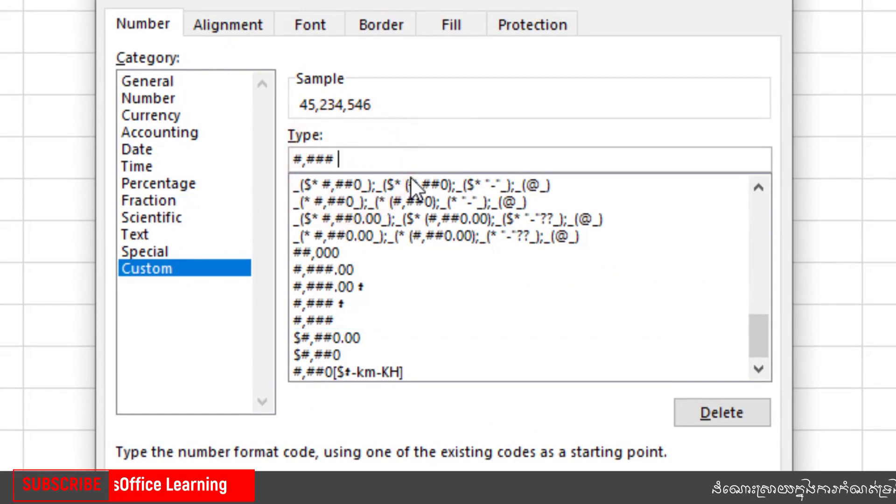
type("៛")
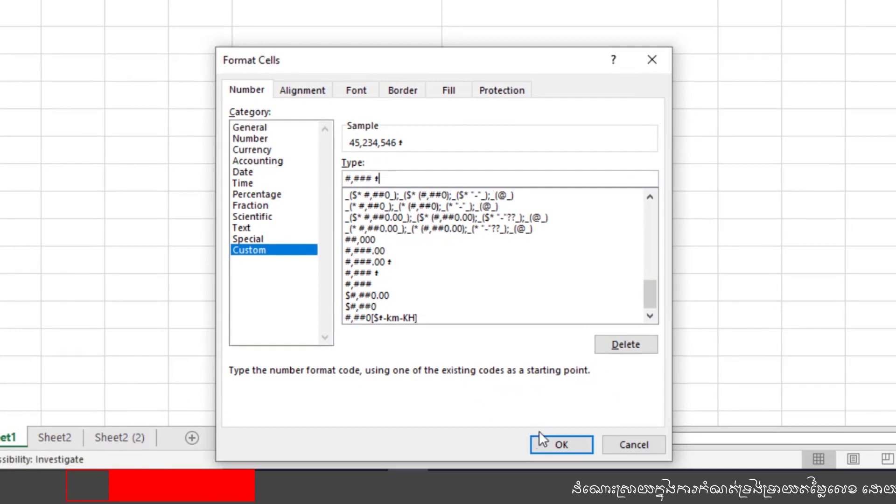
left_click(560, 446)
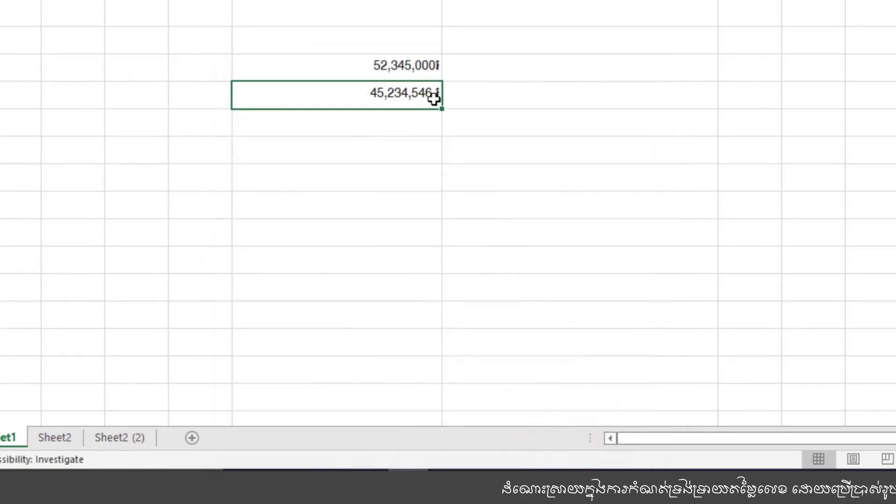
- Replace the ៛ sign in F5's custom format with the word រៀល
right_click(422, 94)
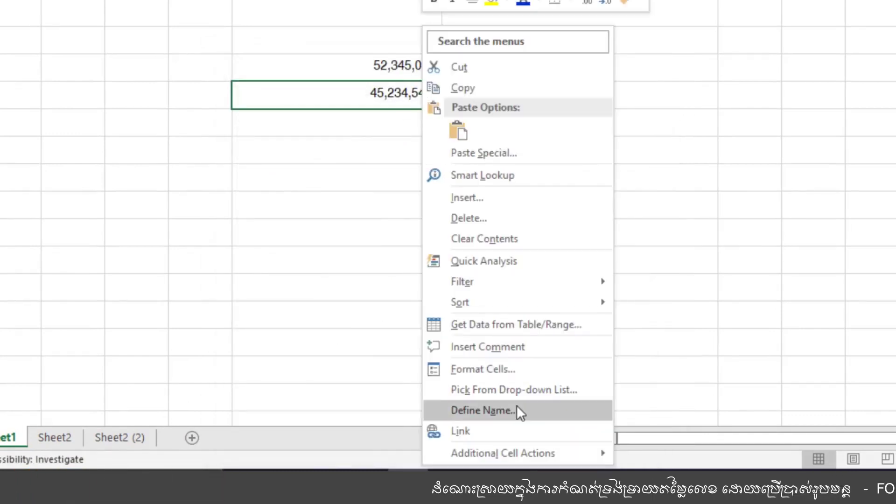
left_click(510, 371)
left_click(461, 179)
key("BackSpace")
type("រៀល")
left_click(627, 444)
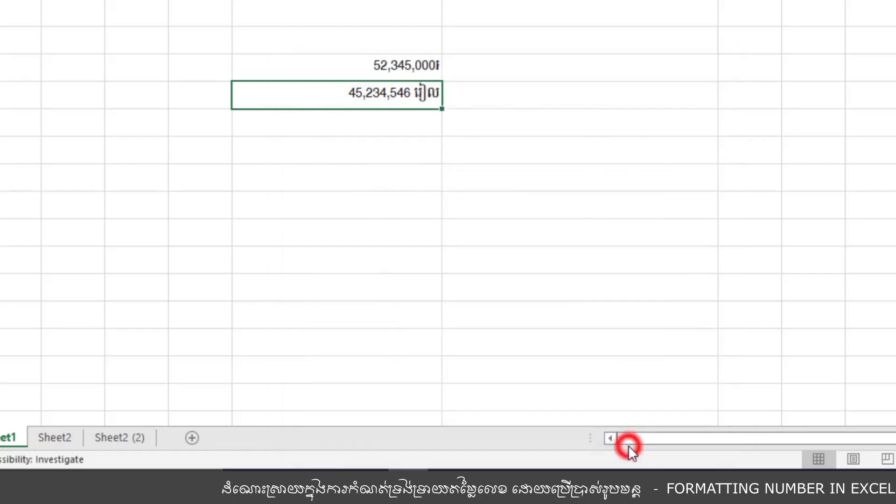
left_click(479, 252)
- Re-enter F5 in Khmer digits as ៤៥៣៤០០០, then ២៤១២២៤, showing 241,224 រៀល
left_click(378, 101)
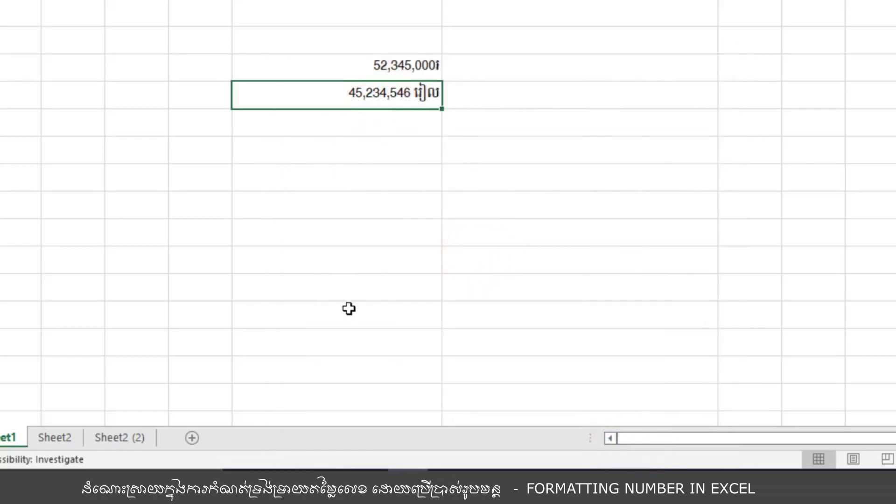
type("៤៥៣៤០០០")
key("Return")
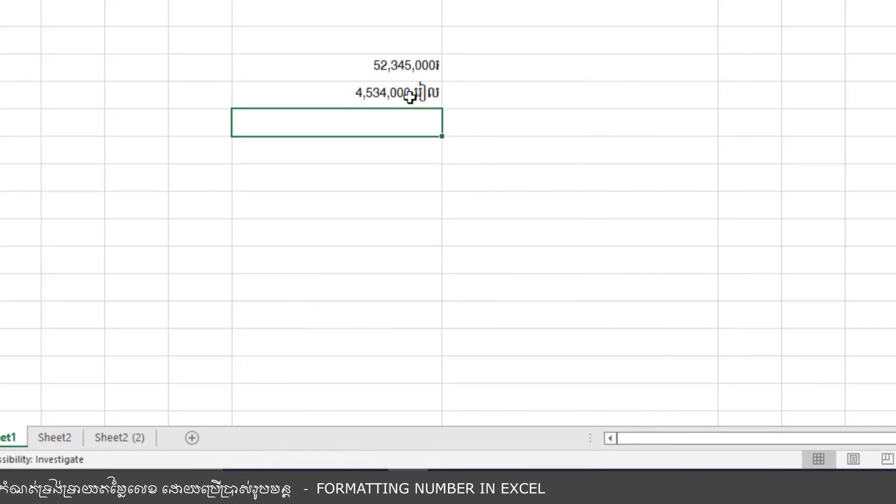
left_click(415, 97)
type("២៤១២២៤")
key("Return")
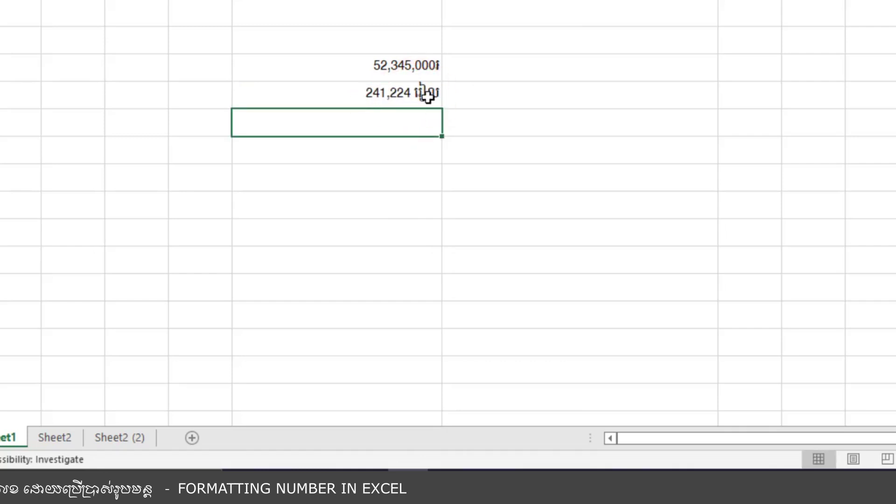
- Give F5's riel format two decimals and re-enter the amount 12323425
right_click(403, 96)
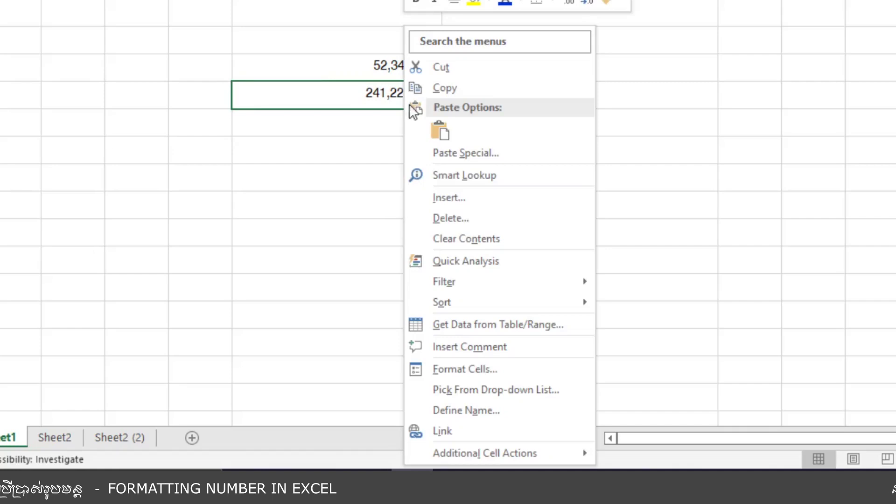
left_click(478, 373)
left_click(406, 178)
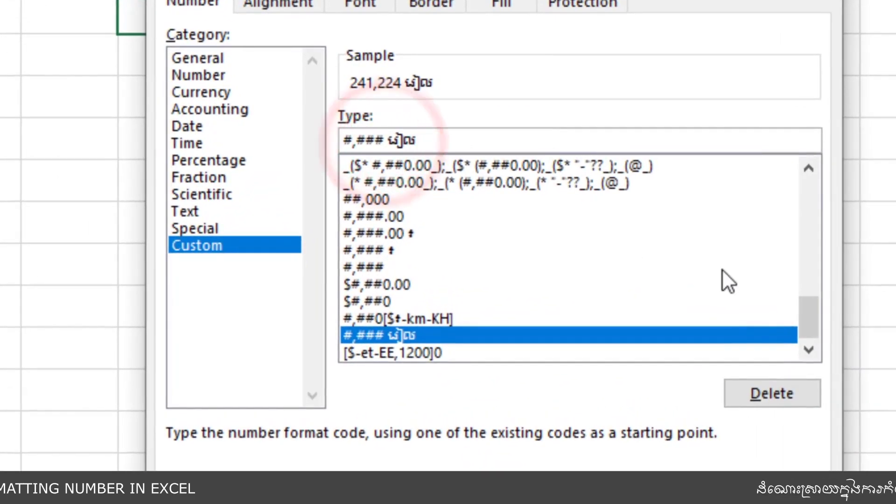
type("៤")
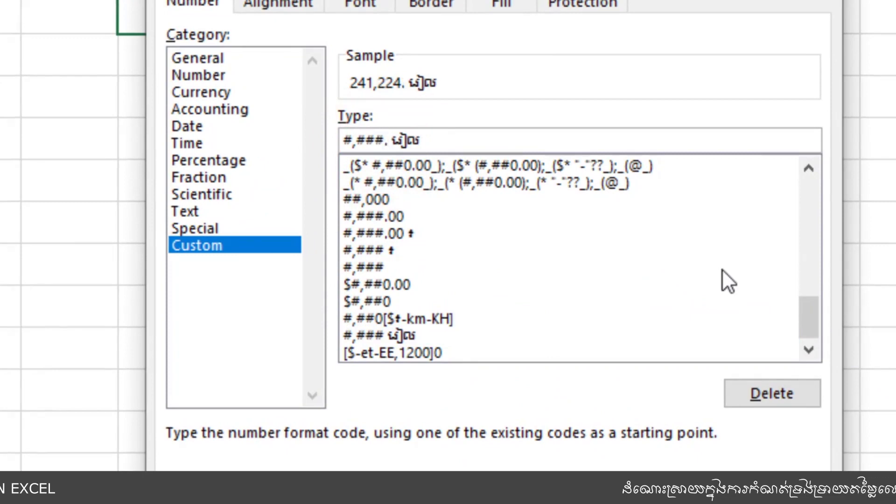
type("00")
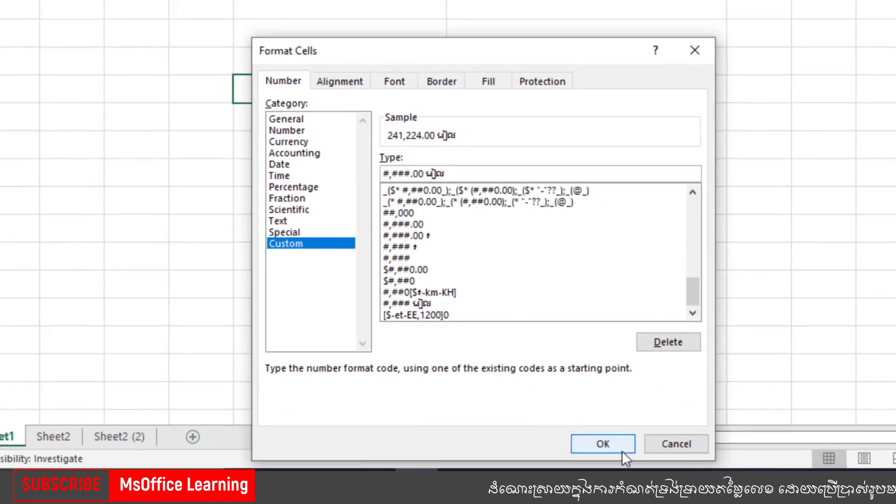
left_click(621, 450)
left_click(398, 197)
left_click(386, 86)
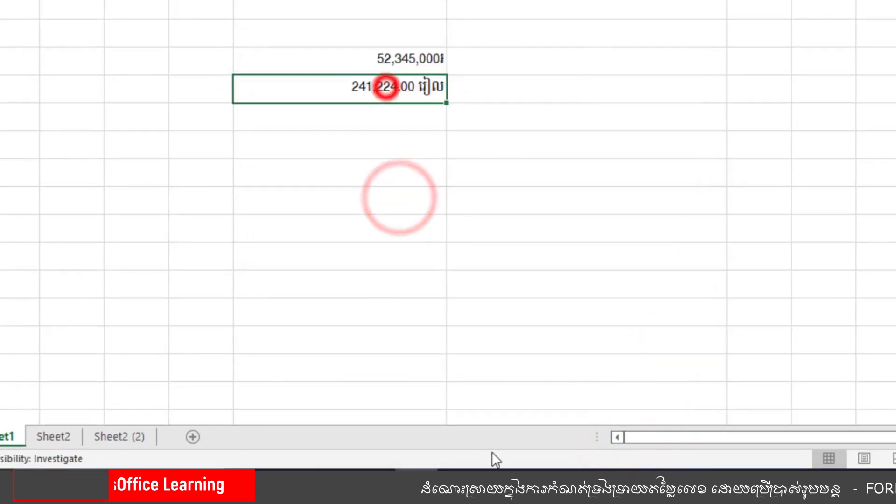
type("12323425")
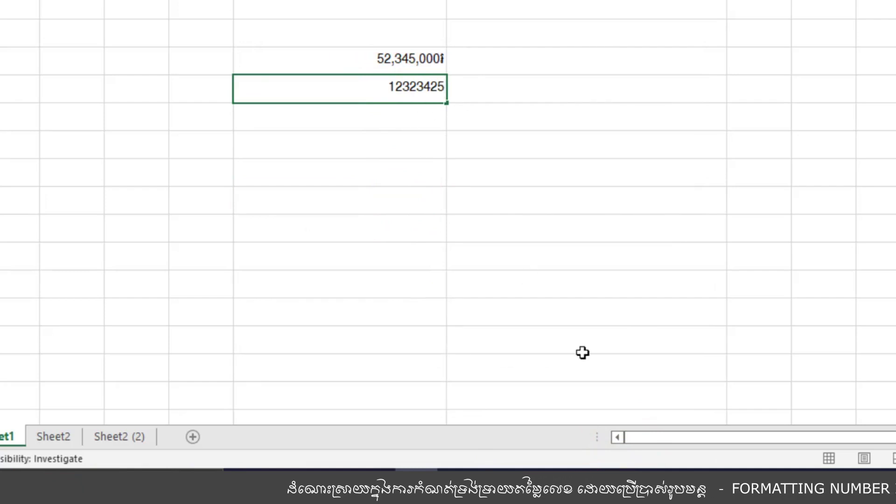
key("Return")
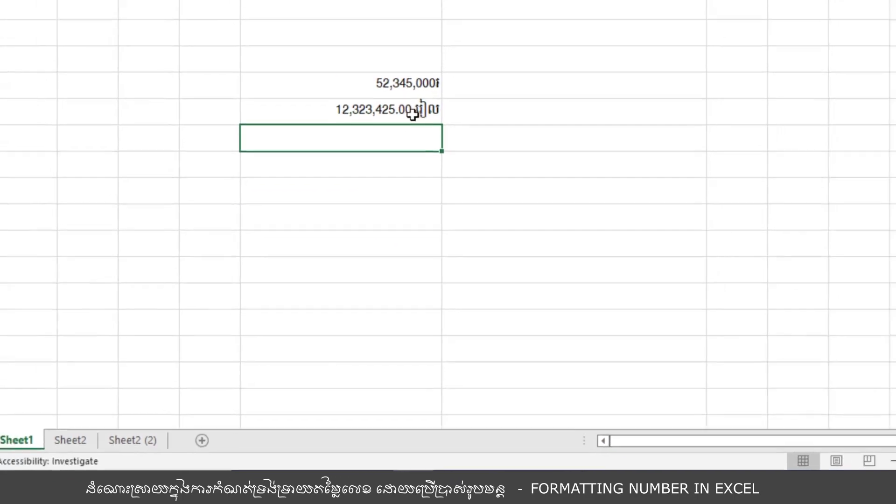
- Inspect F5's custom riel format code without changes, then switch to the Sheet2 (2) letter
left_click(403, 193)
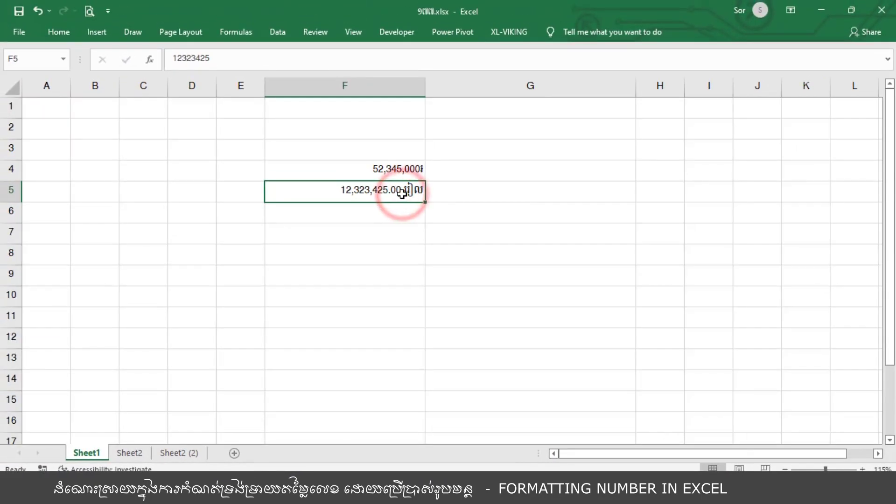
right_click(403, 193)
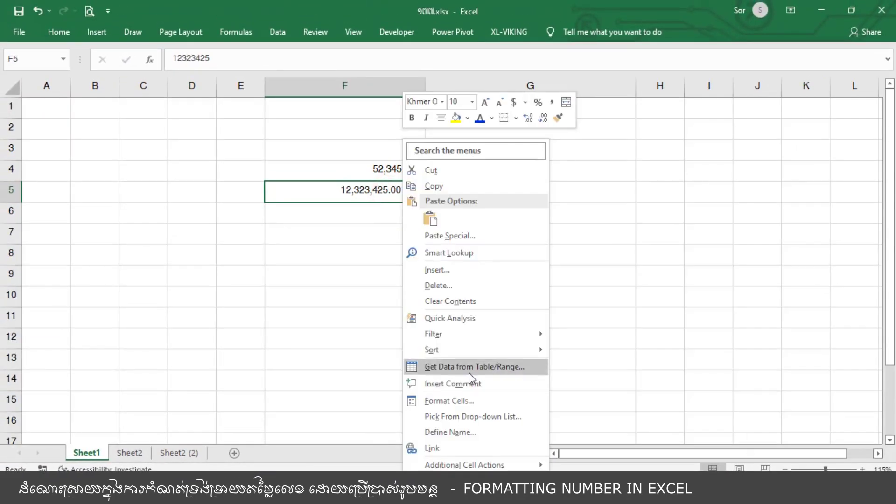
left_click(469, 398)
left_click(448, 255)
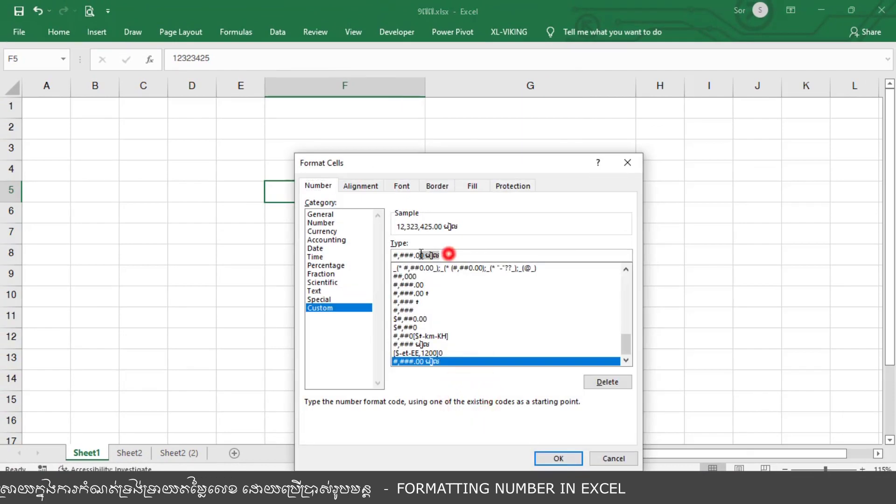
left_click(613, 459)
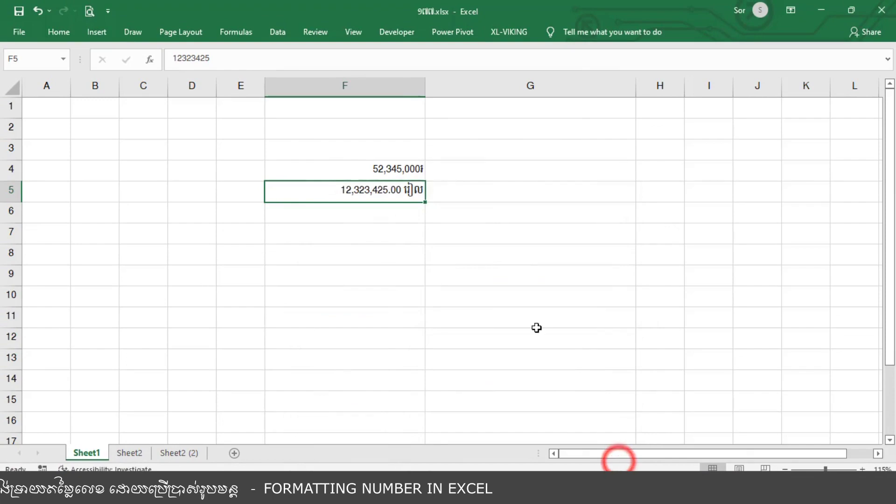
left_click(536, 325)
left_click(179, 455)
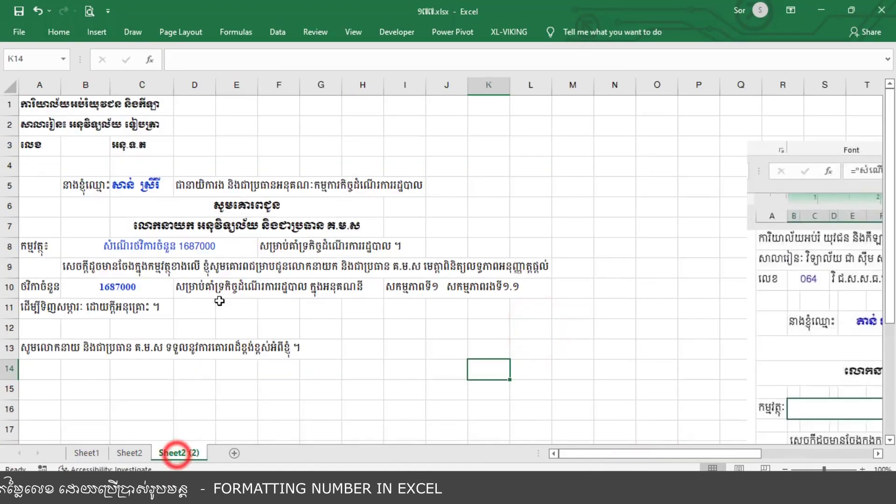
- On the Sheet2 (2) letter sheet, inspect B8's subject formula and the B10 amount
left_click(142, 293)
left_click(219, 253)
left_click(236, 325)
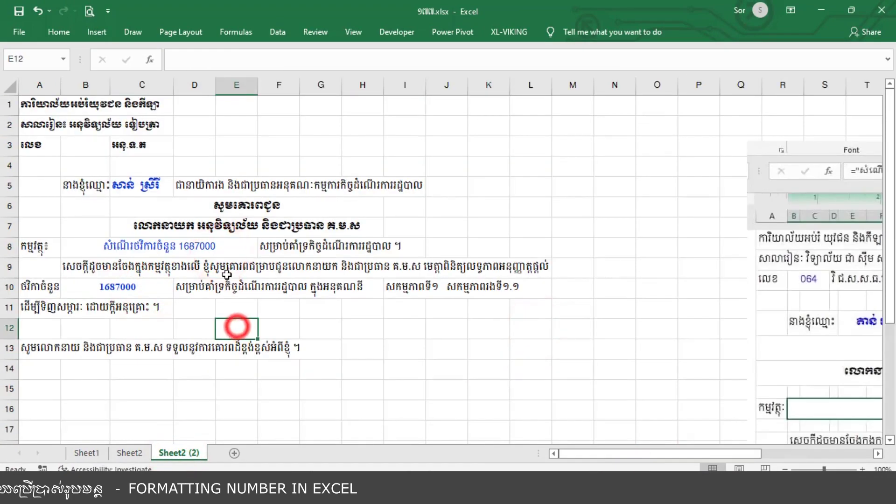
left_click(116, 289)
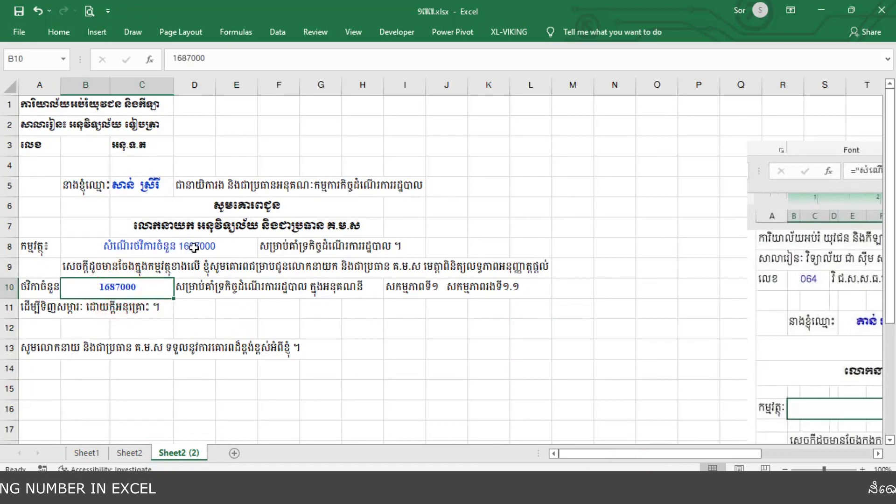
- Delete the Khmer text from B8's formula so the subject cell is left blank
left_click(141, 247)
left_click_drag(240, 57, 193, 60)
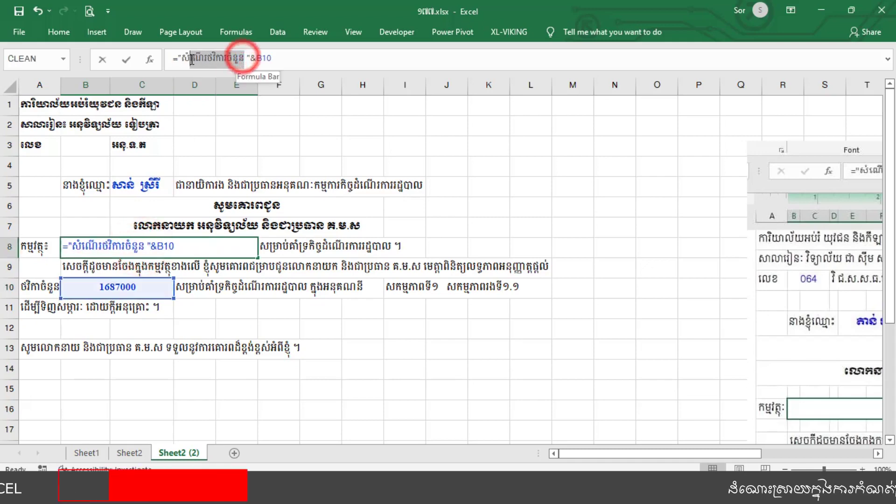
key("BackSpace")
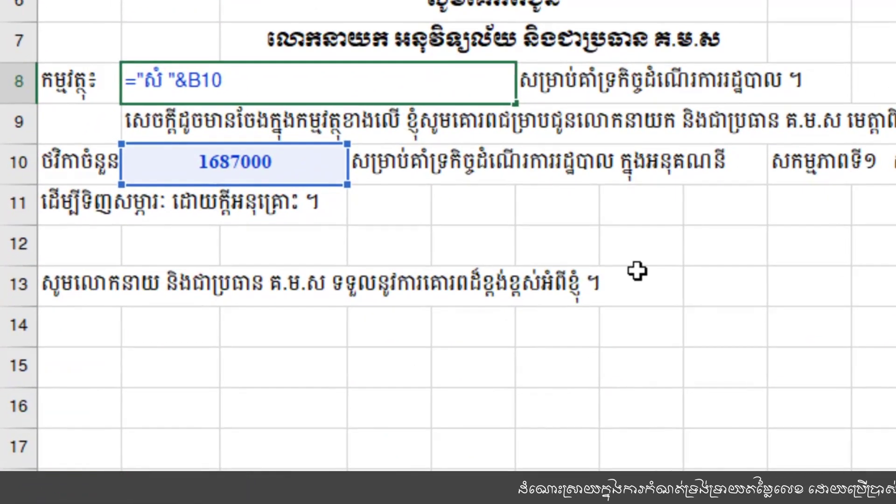
key("Return")
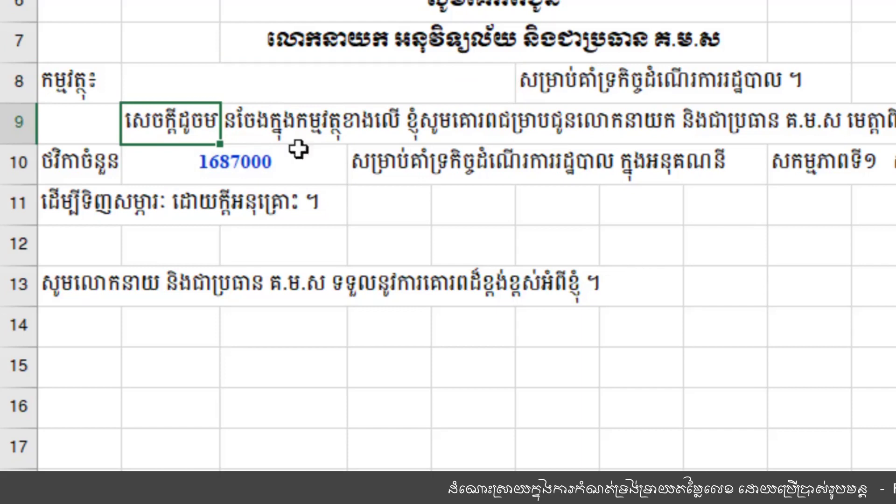
left_click(240, 162)
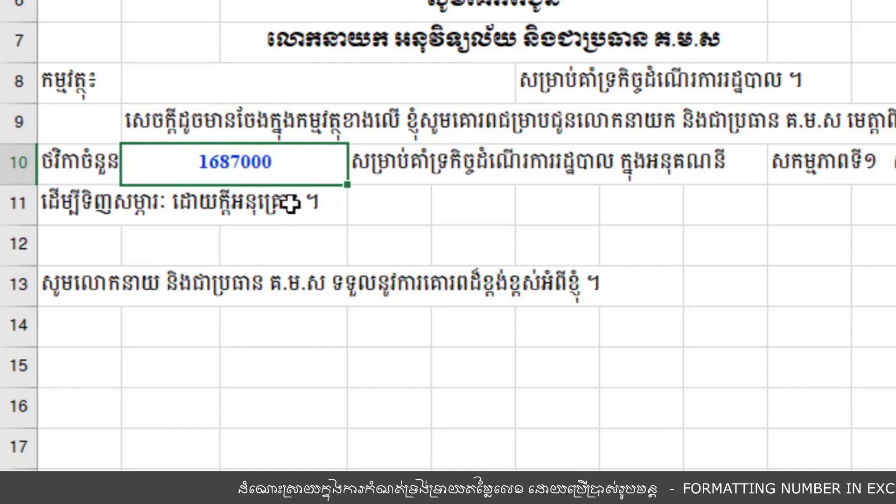
- Apply the custom number format #,# ៛ to B10 so it displays 1,687,000 ៛
right_click(307, 163)
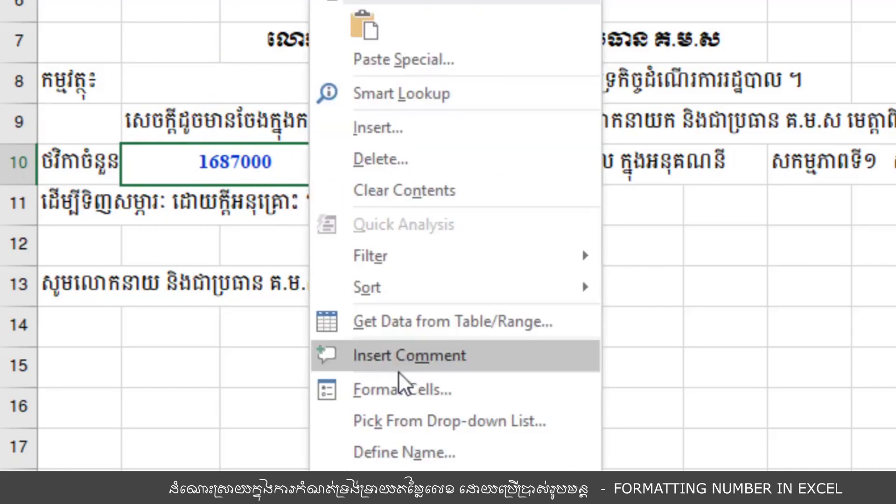
left_click(399, 389)
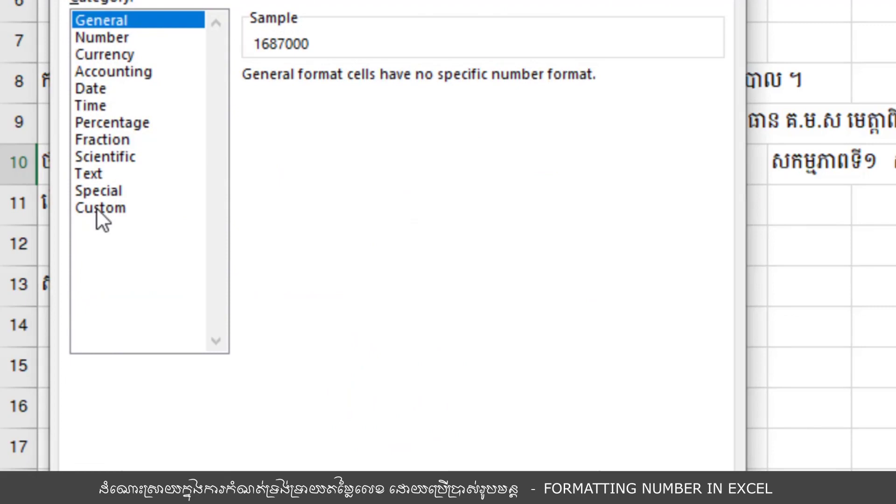
left_click(96, 207)
double_click(314, 98)
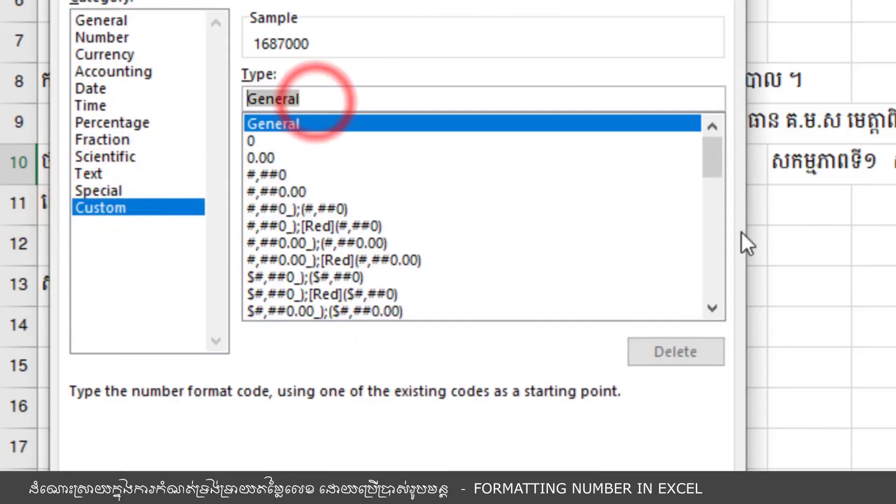
type("#")
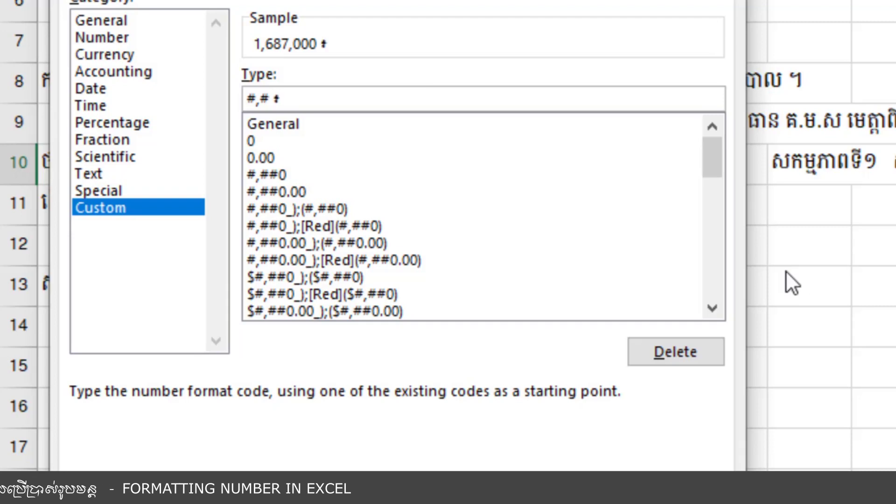
key("Return")
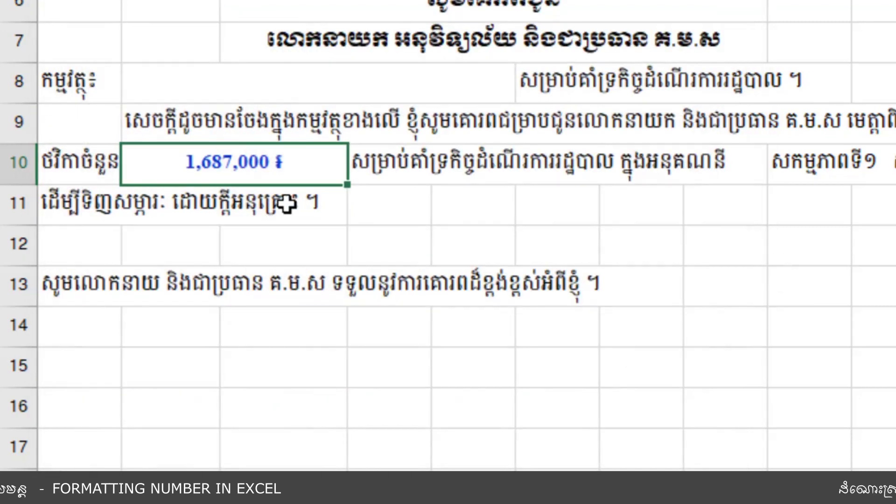
left_click(279, 86)
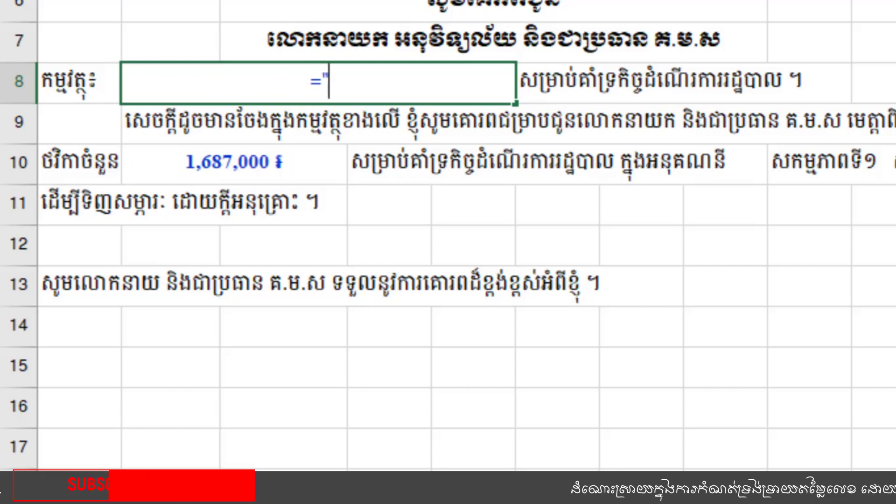
- Dismiss the formula error warnings and clear the broken unfinished formula from B8
key("Return")
left_click(814, 183)
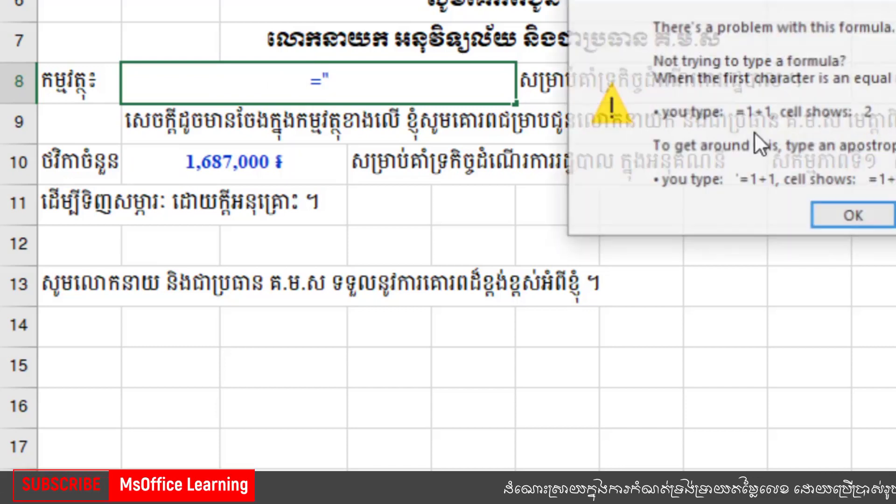
left_click(848, 217)
key("BackSpace")
key("BackSpace")
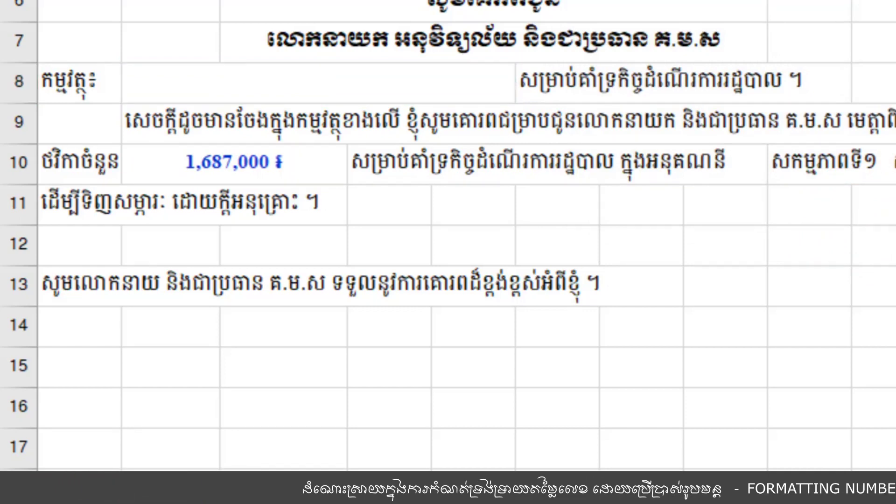
left_click(316, 85)
- Start a new B8 formula with the quoted Khmer subject text សំណើរថវិកាចំនួន
type("=\"សំណើរថវិការ")
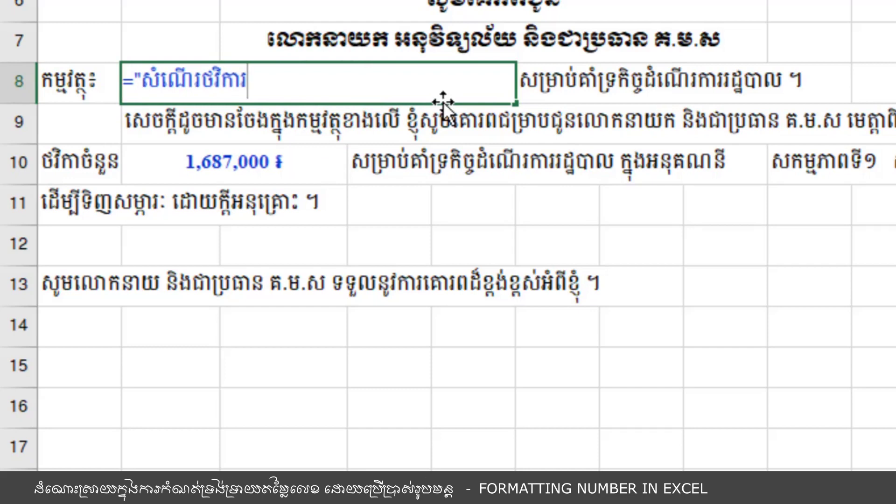
key("BackSpace")
type("ចំនួន")
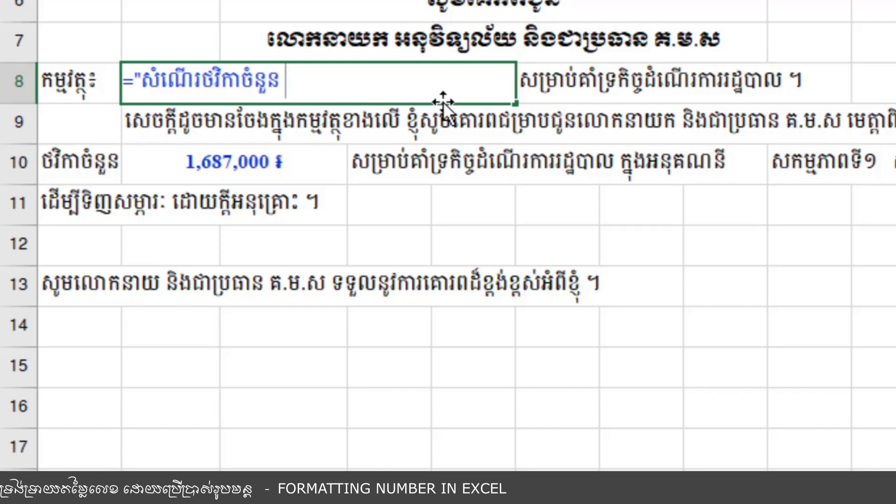
type("៖")
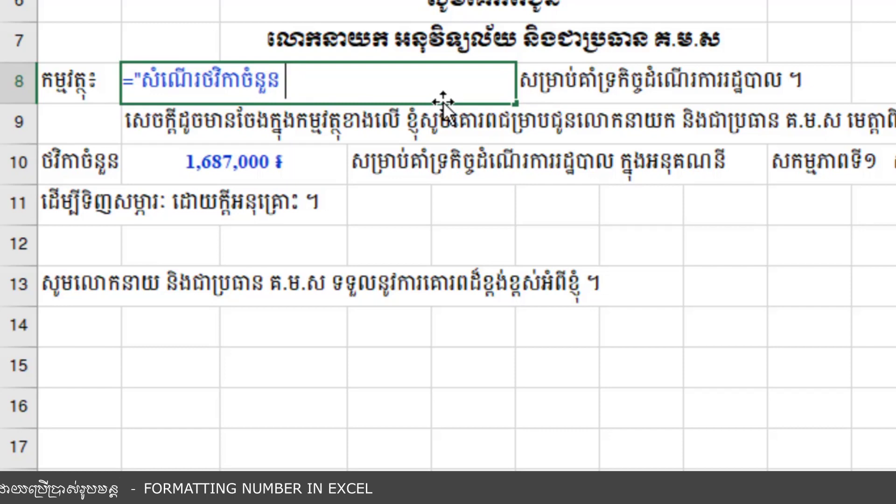
type("\"")
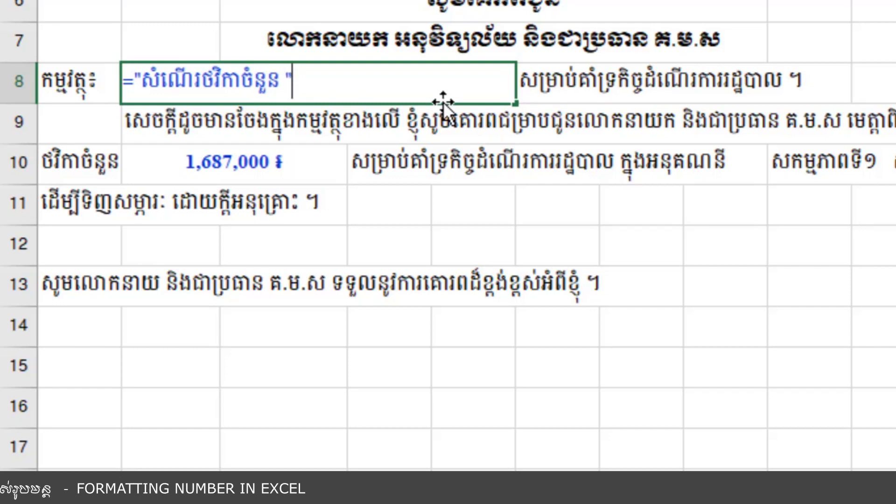
type("&")
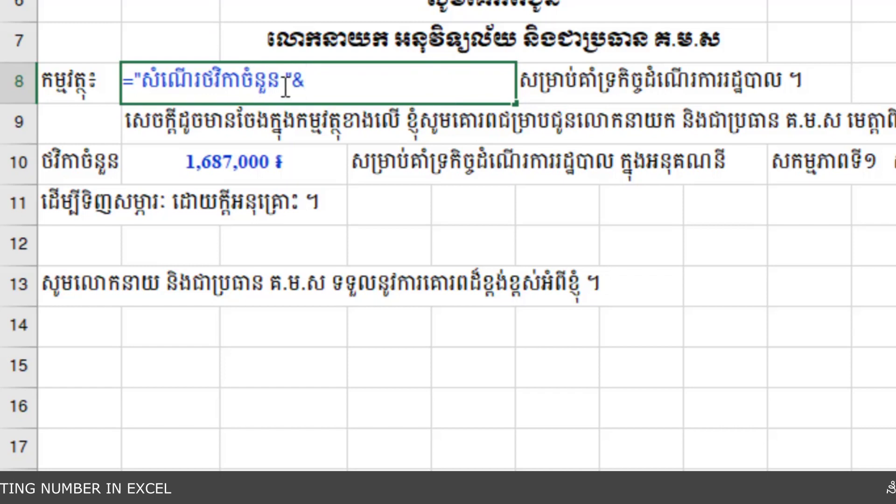
- Append &B10 so B8 reads the subject followed by the plain 1687000
left_click_drag(292, 80, 134, 80)
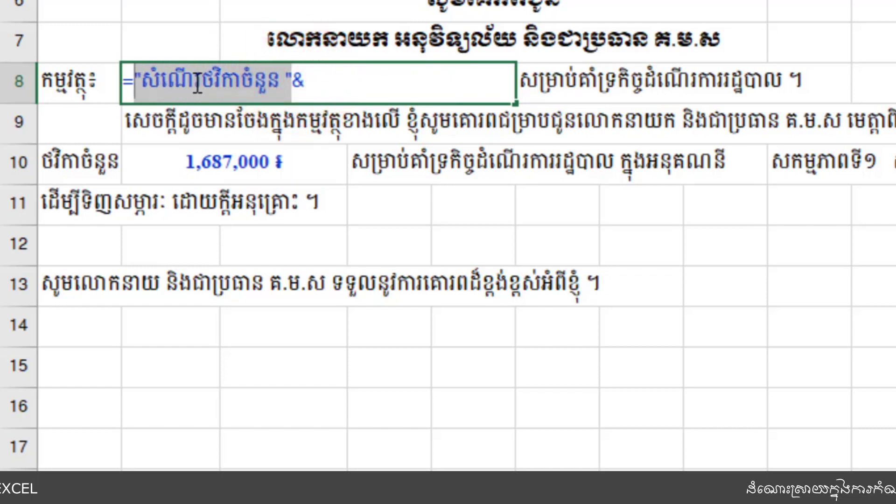
left_click(347, 84)
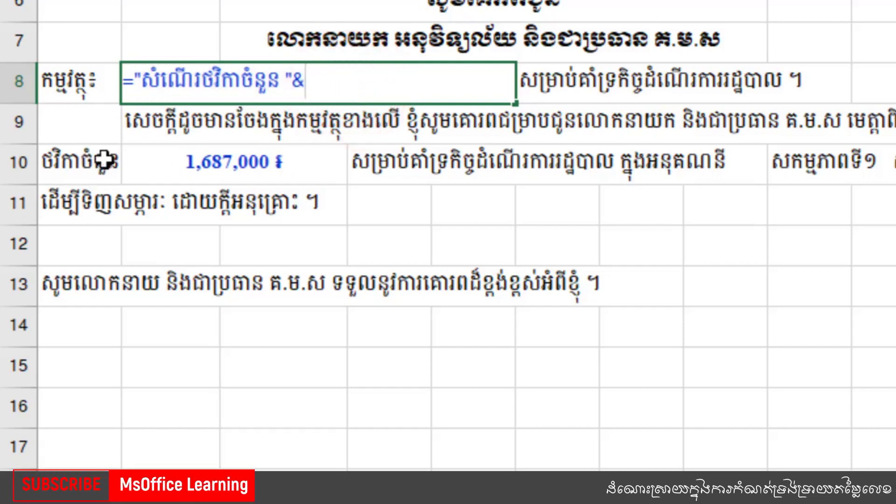
left_click(227, 164)
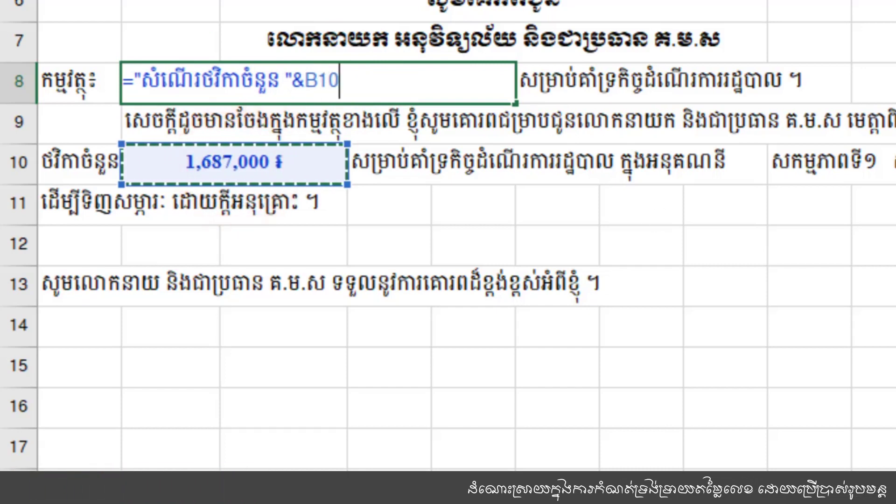
key("Return")
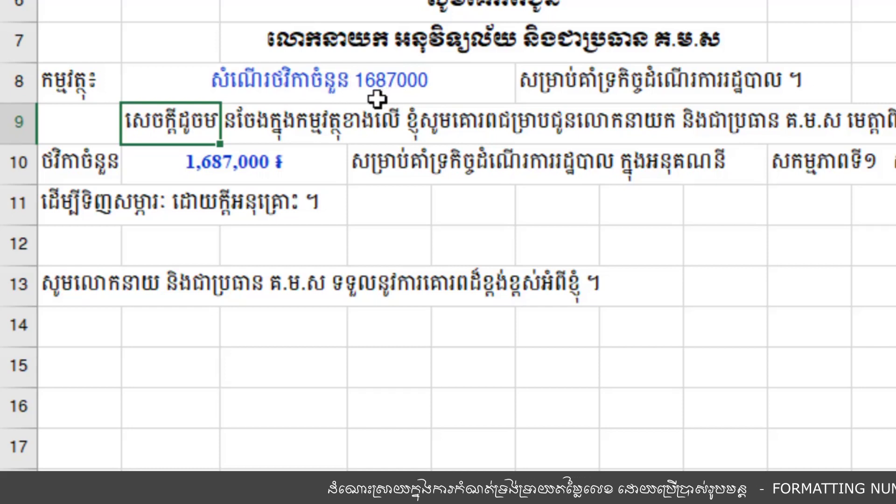
left_click(294, 163)
left_click(419, 83)
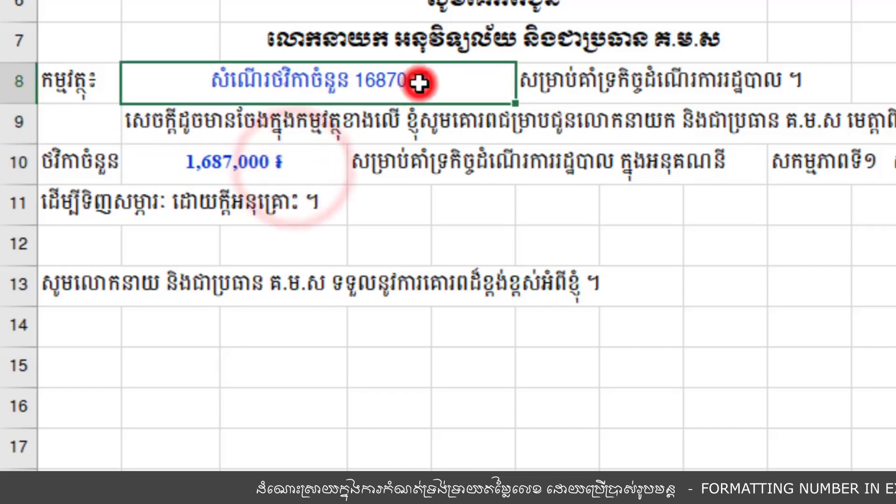
- On Sheet1, enter the sample number 32535455 in cell F6
left_click(230, 175)
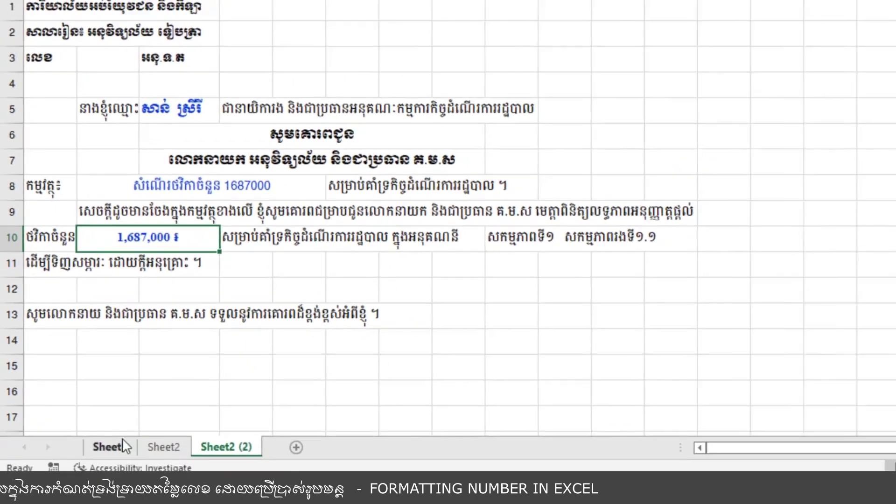
left_click(112, 442)
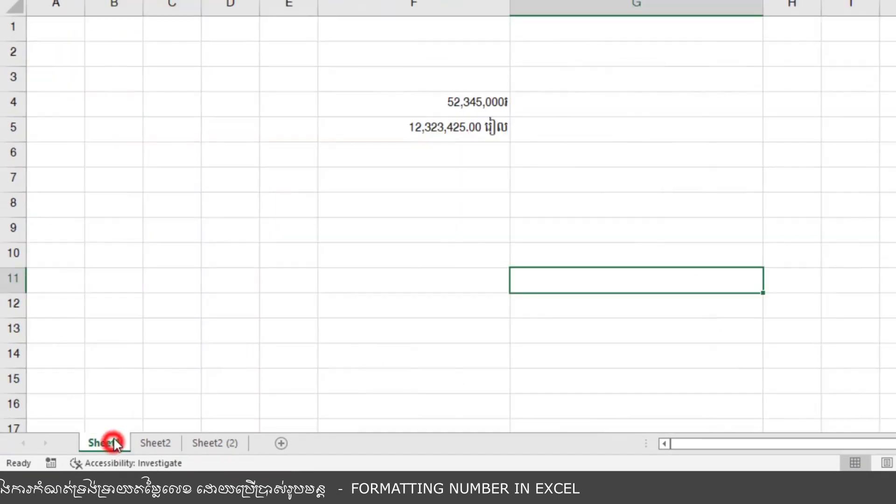
left_click(447, 159)
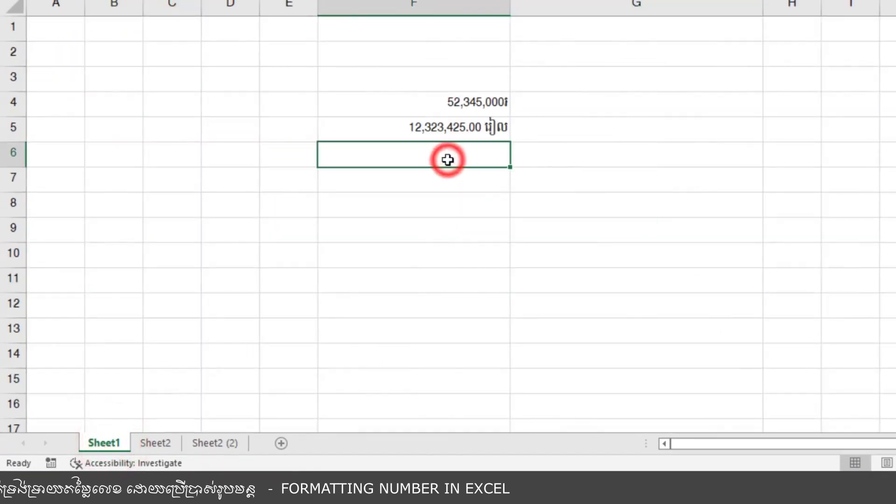
type("32535455")
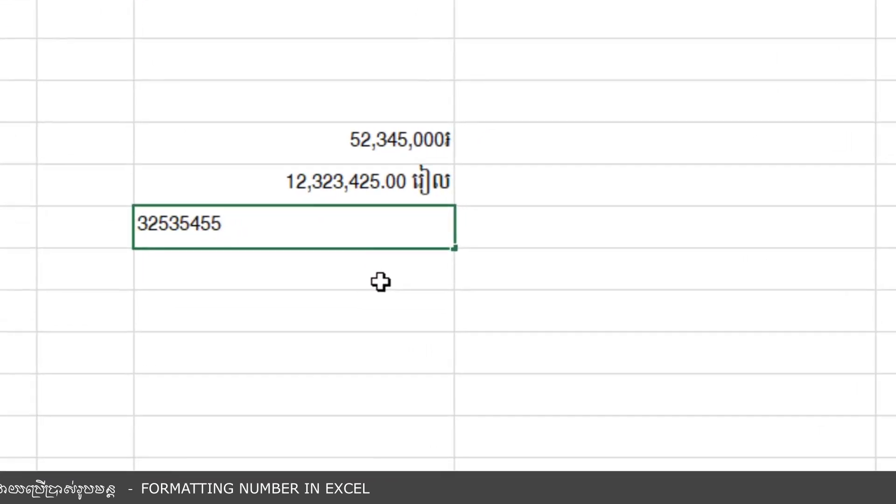
key("Return")
left_click(407, 233)
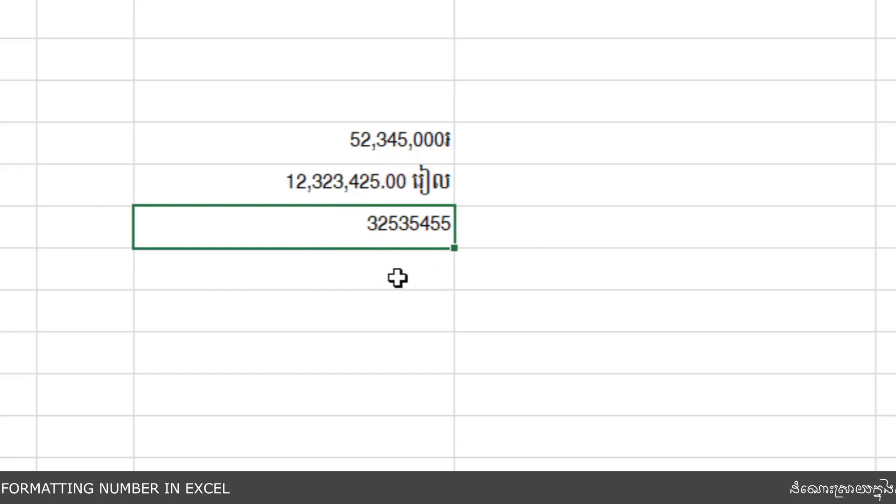
- Enter =TEXT(F6,"#,# ៛") in G6 so it shows 32,535,455 ៛
left_click(510, 237)
type("=TEX")
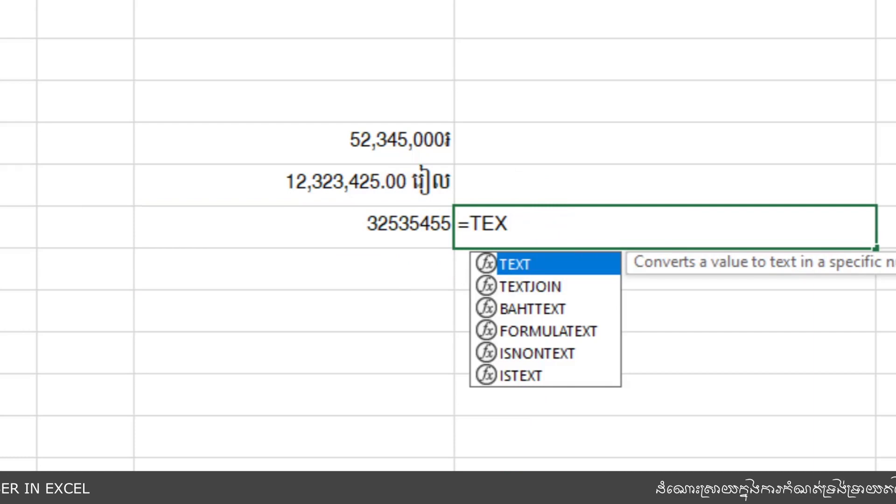
key("Tab")
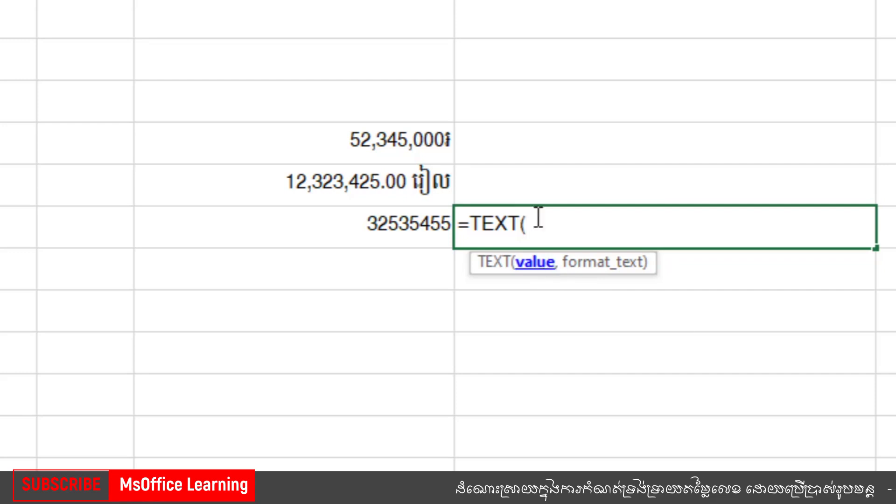
left_click(395, 229)
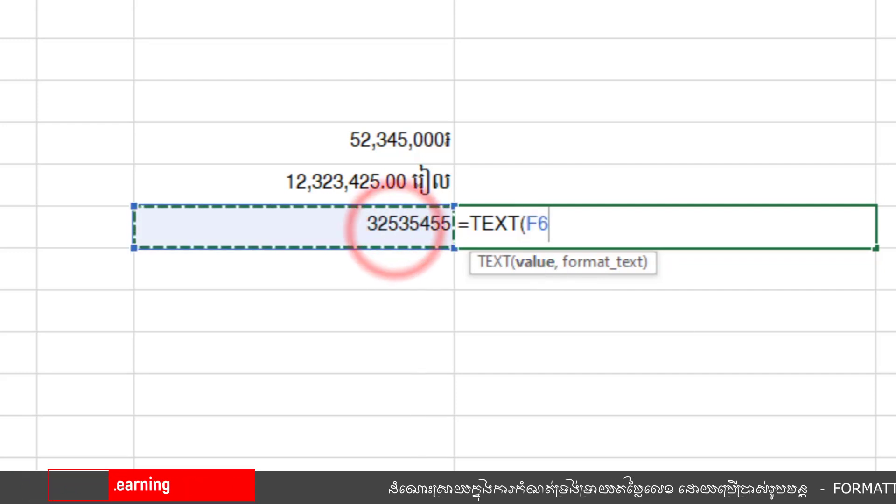
type(",")
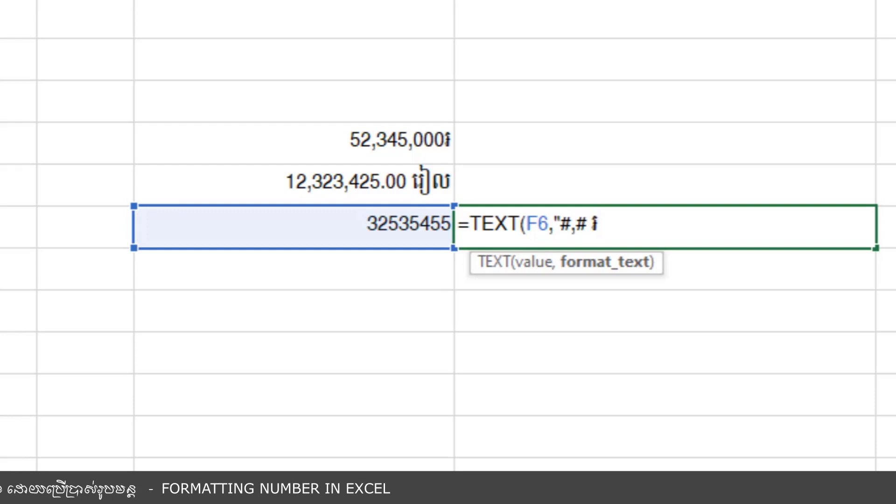
type(")")
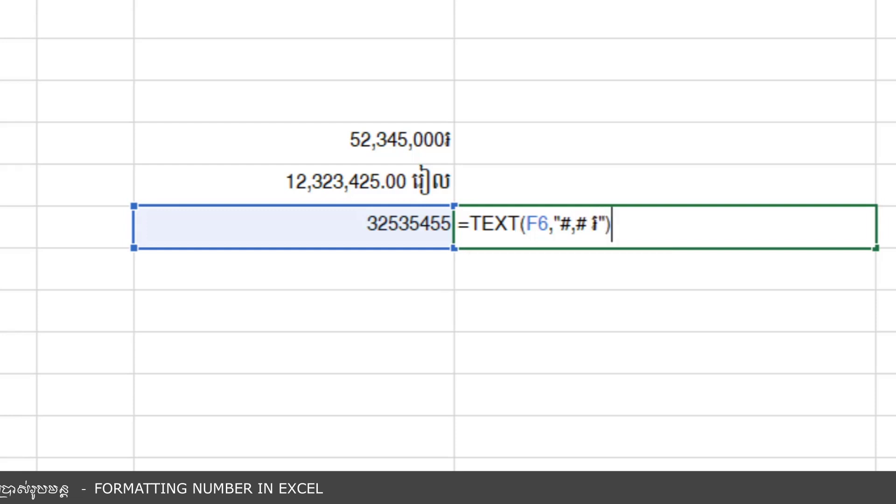
key("Return")
left_click(576, 226)
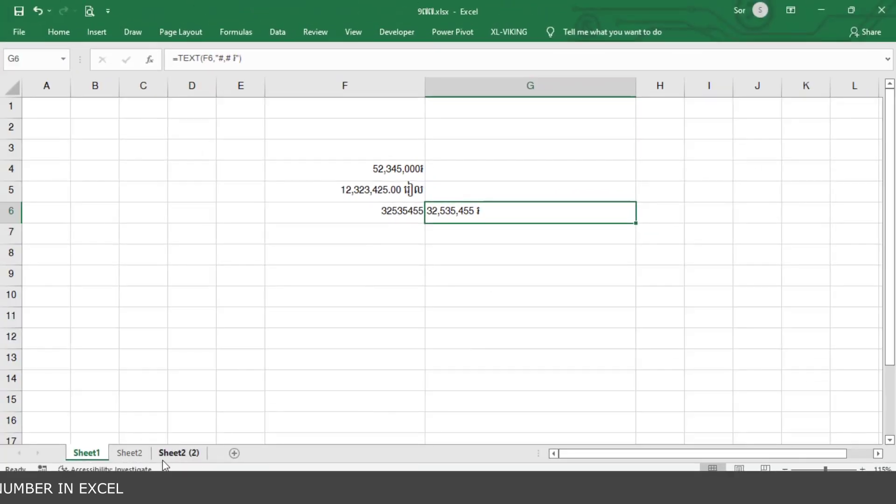
left_click(180, 454)
- Replace B8's bare B10 reference with TEXT(B10,"#,# ៛") so the subject shows 1,687,000 ៛
left_click(197, 249)
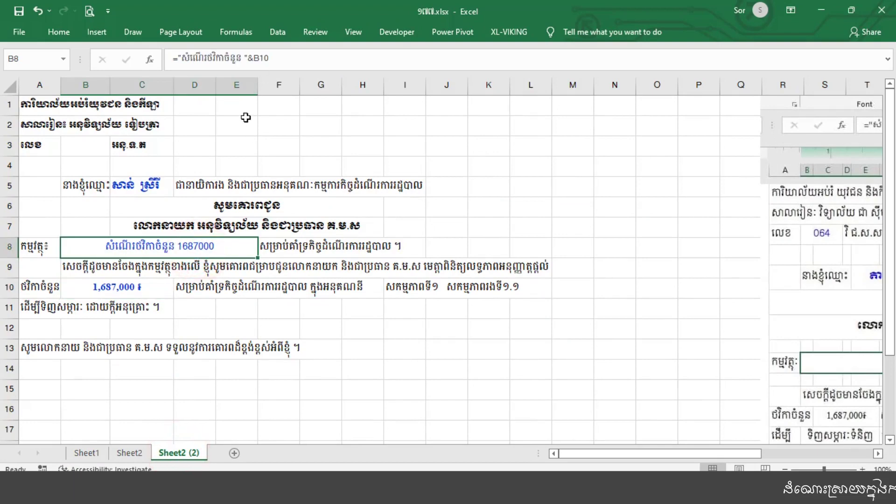
left_click(269, 58)
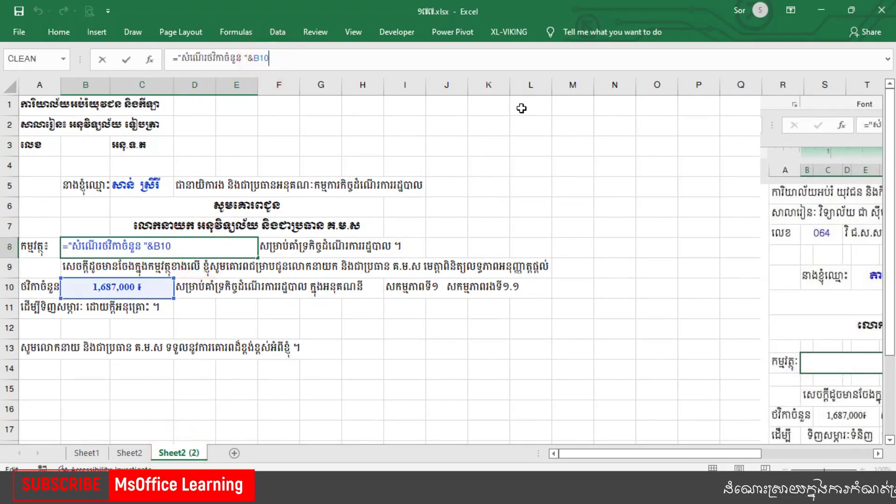
key("BackSpace")
key("BackSpace")
key("BackSpace")
type("TE")
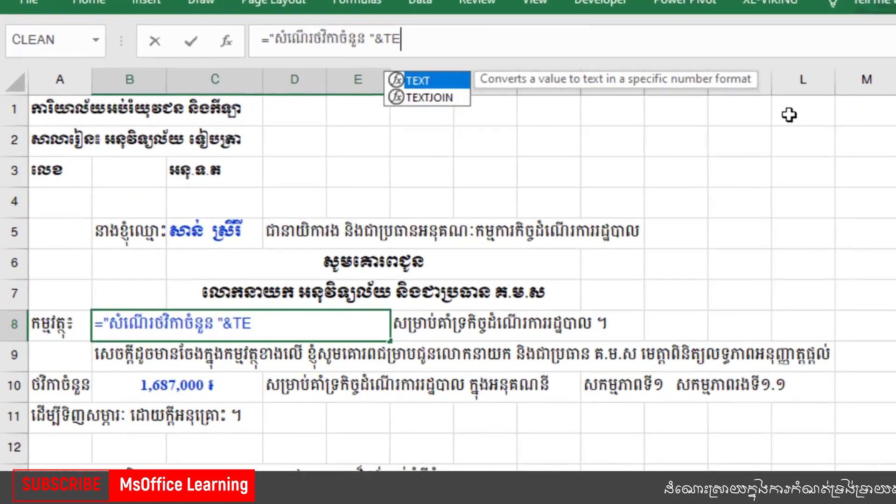
type("X")
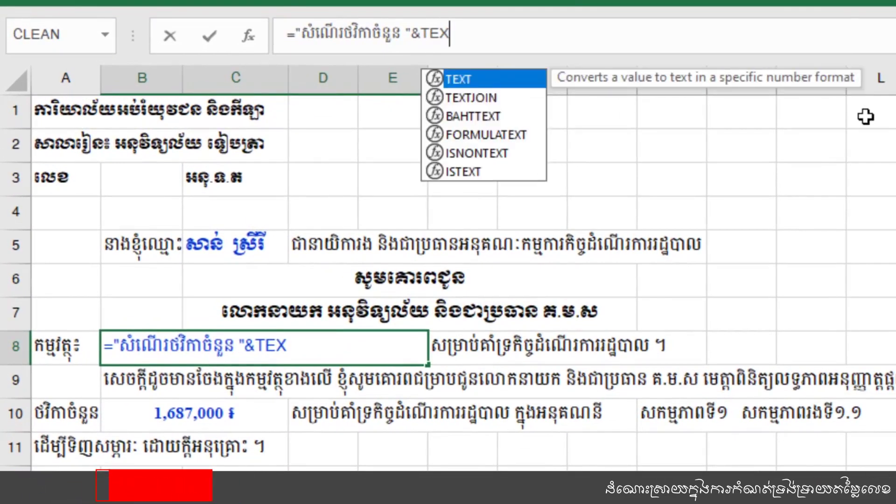
key("Tab")
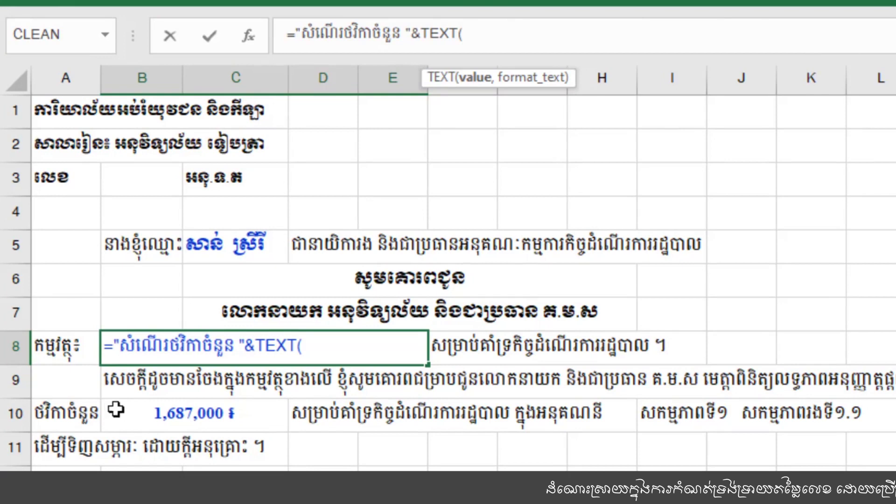
left_click(203, 413)
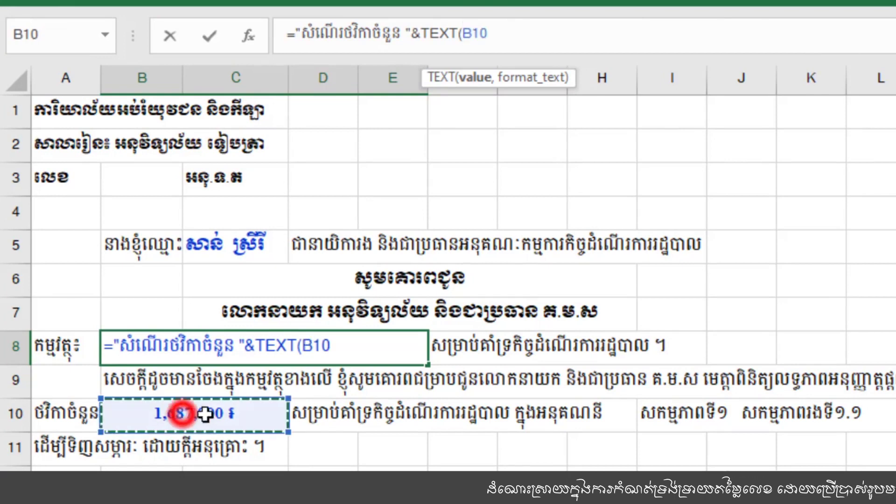
type(",")
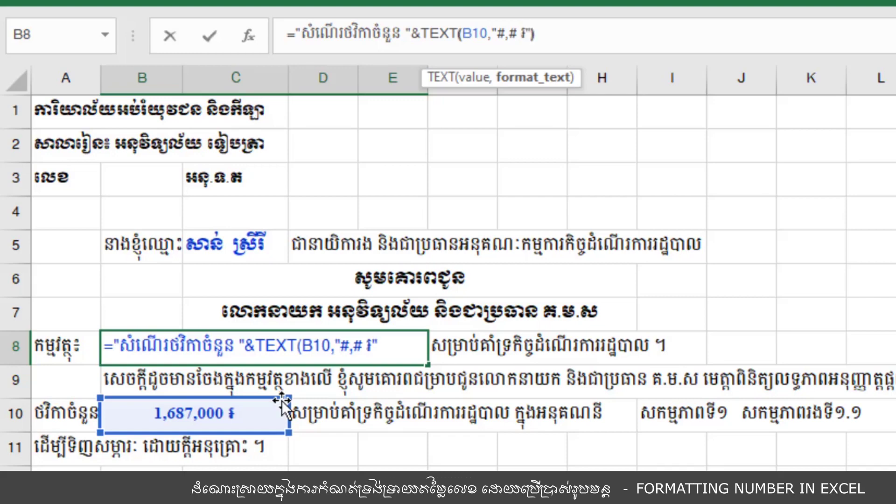
type(")")
key("Return")
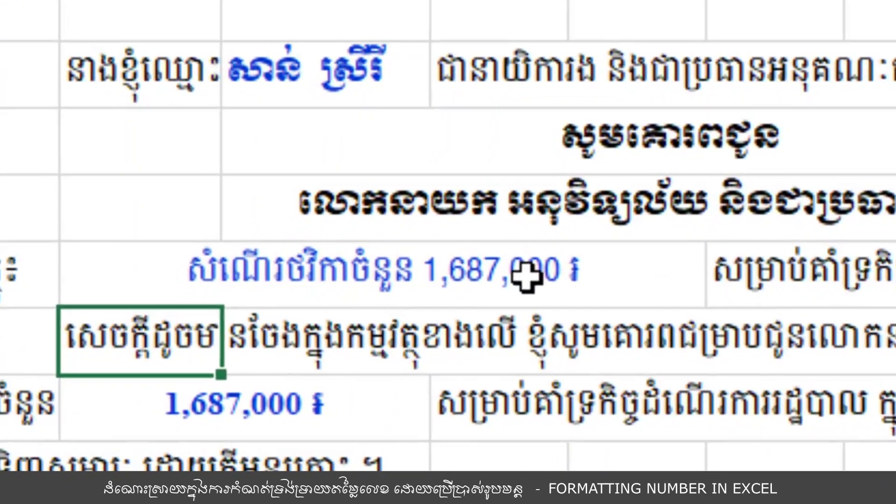
left_click(527, 276)
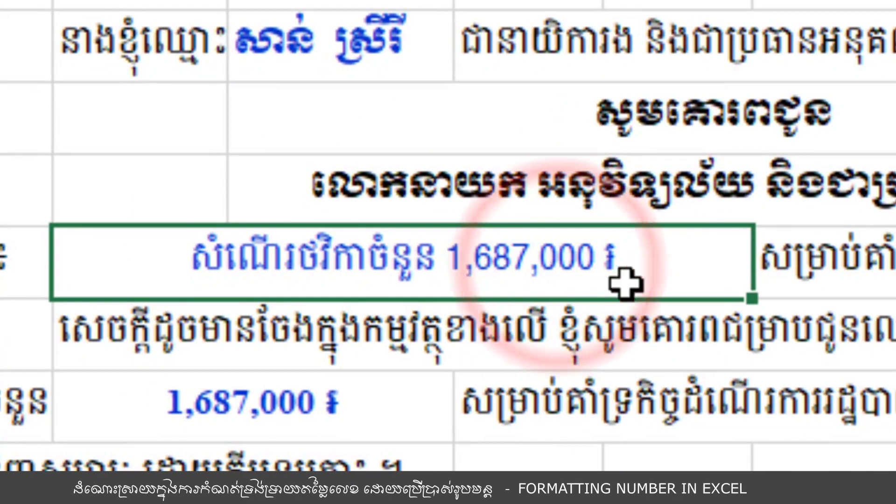
- Enter 32535 in B10 and confirm B8's sentence shows the new amount
left_click(261, 404)
type("32535")
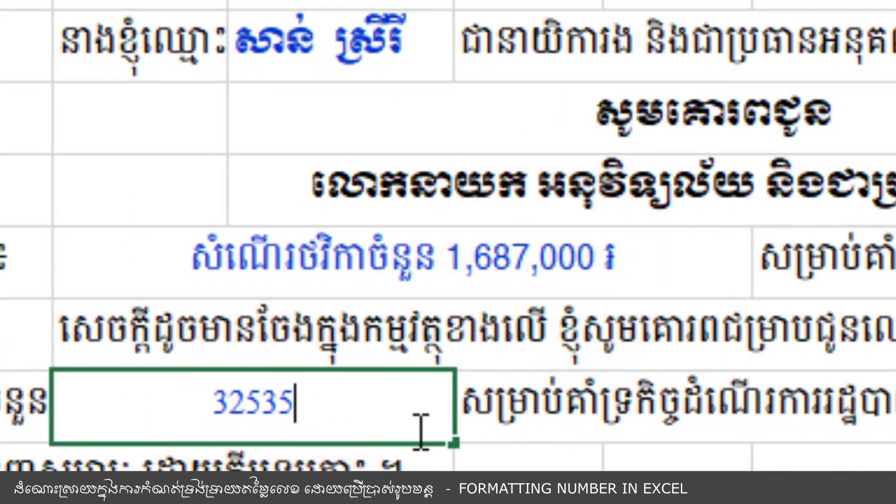
key("Return")
left_click(523, 257)
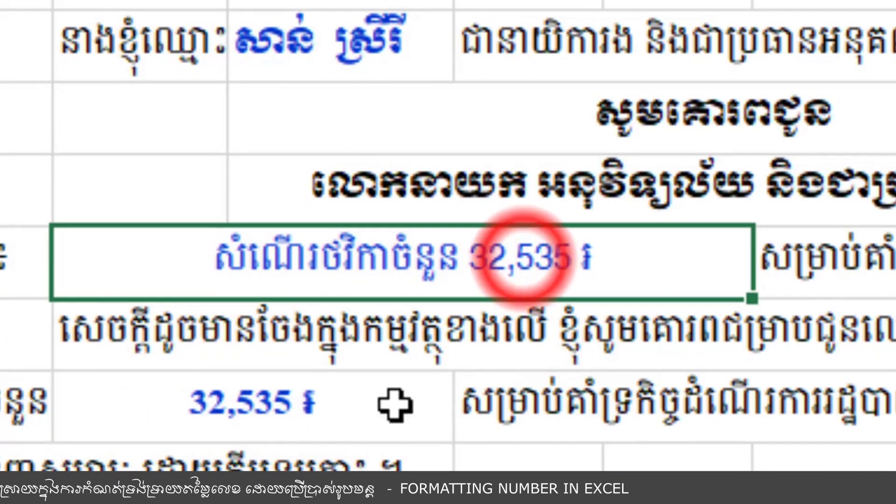
- Change B10 to 235,350,056 and verify B8 updates to 235,350,056 ៛
left_click(341, 415)
double_click(340, 415)
key("BackSpace")
key("BackSpace")
key("BackSpace")
type("235,35")
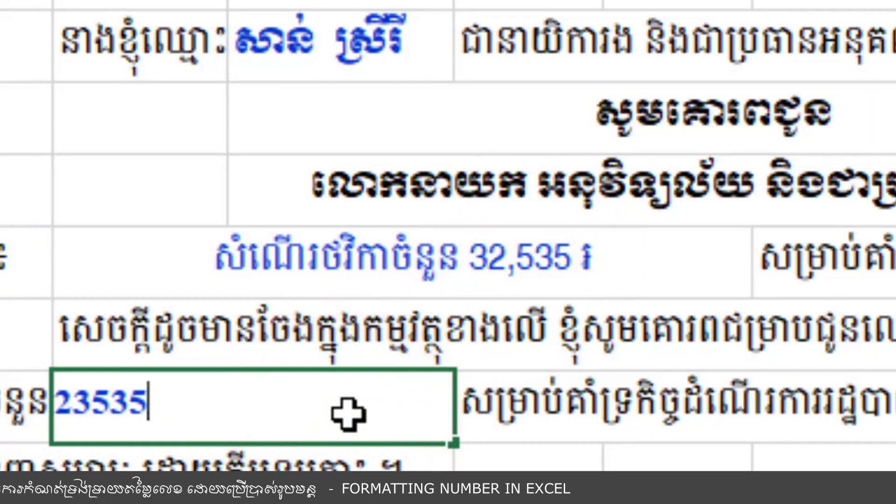
type("0,056")
key("Return")
key("Up")
left_click(573, 277)
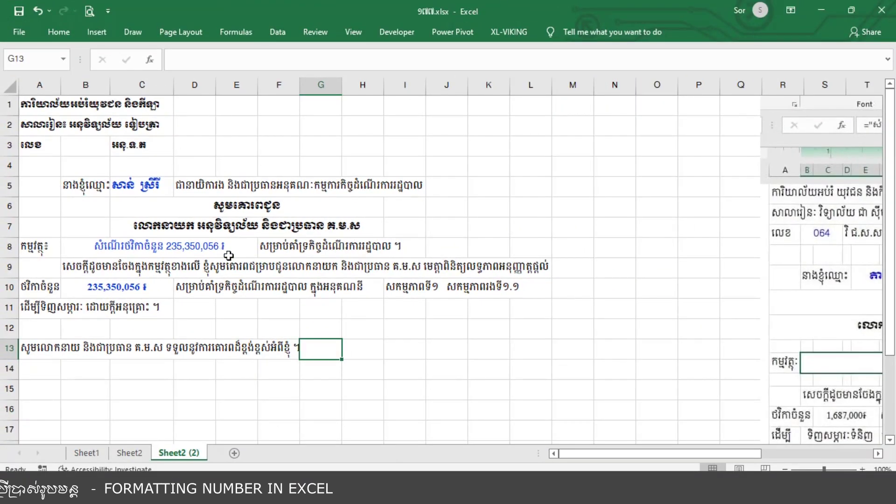
left_click(150, 252)
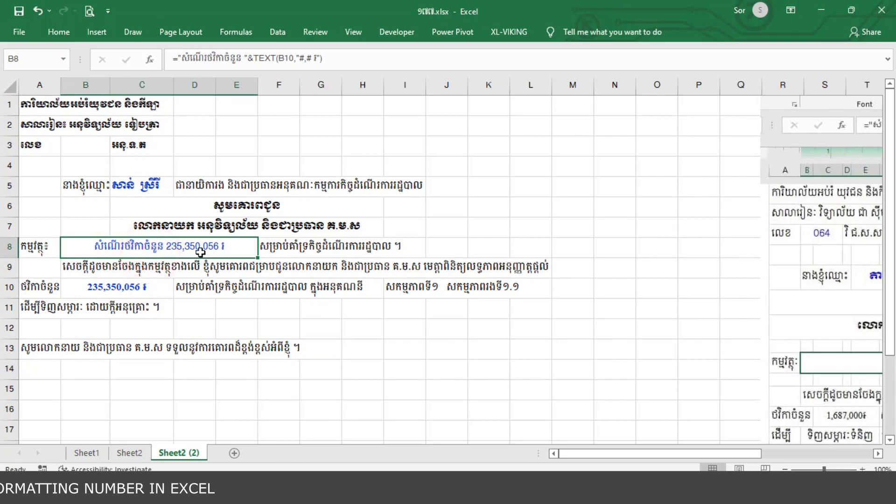